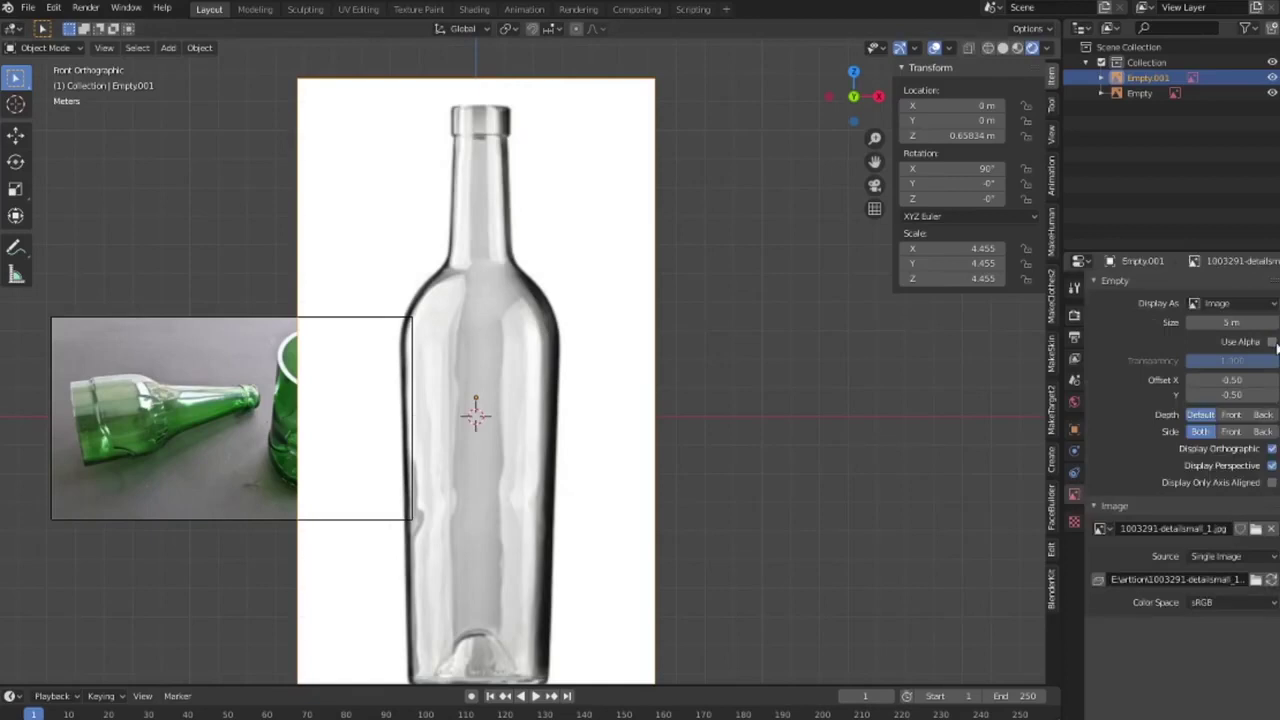
Centre the bottle reference image at the origin with Alt+G.
{"action": "key", "text": "alt+g"}
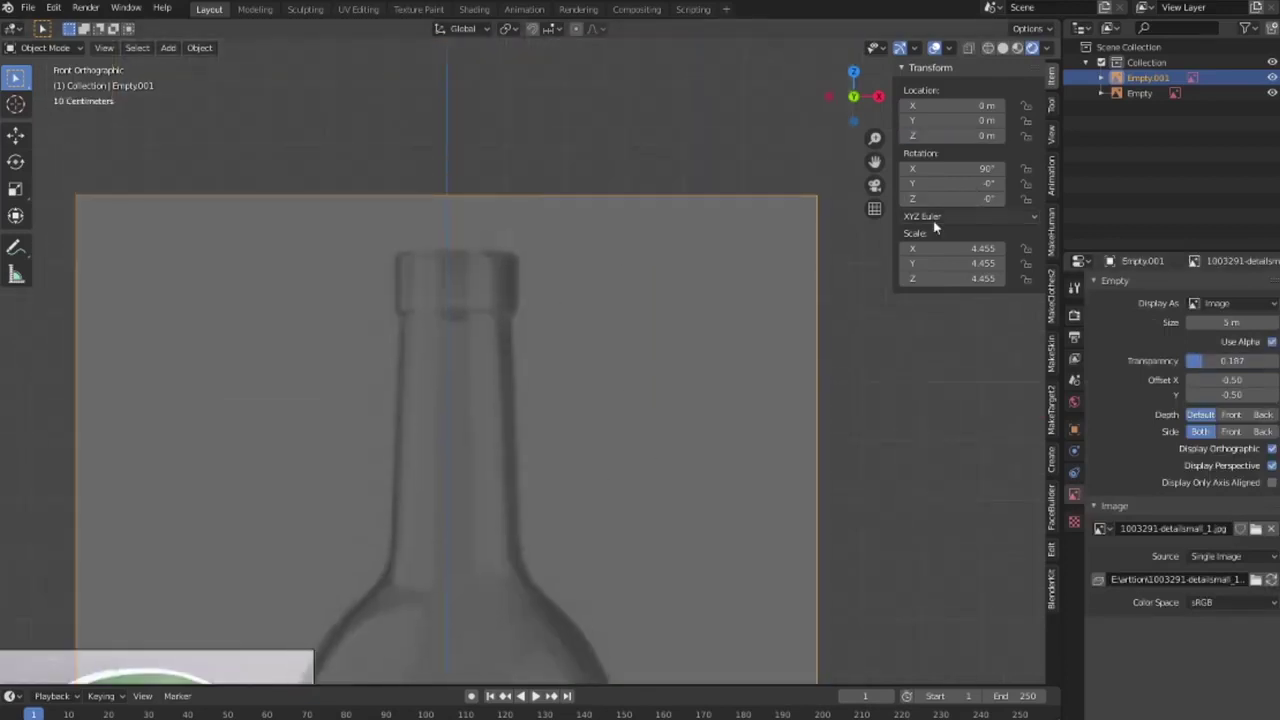
{"action": "scroll", "coordinate": [617, 423], "scroll_direction": "up", "scroll_amount": 2}
{"action": "key", "text": "shift+a"}
Add a single vertex and extrude a chain of vertices along the bottle's mouth and shoulder.
{"action": "left_click", "coordinate": [706, 458]}
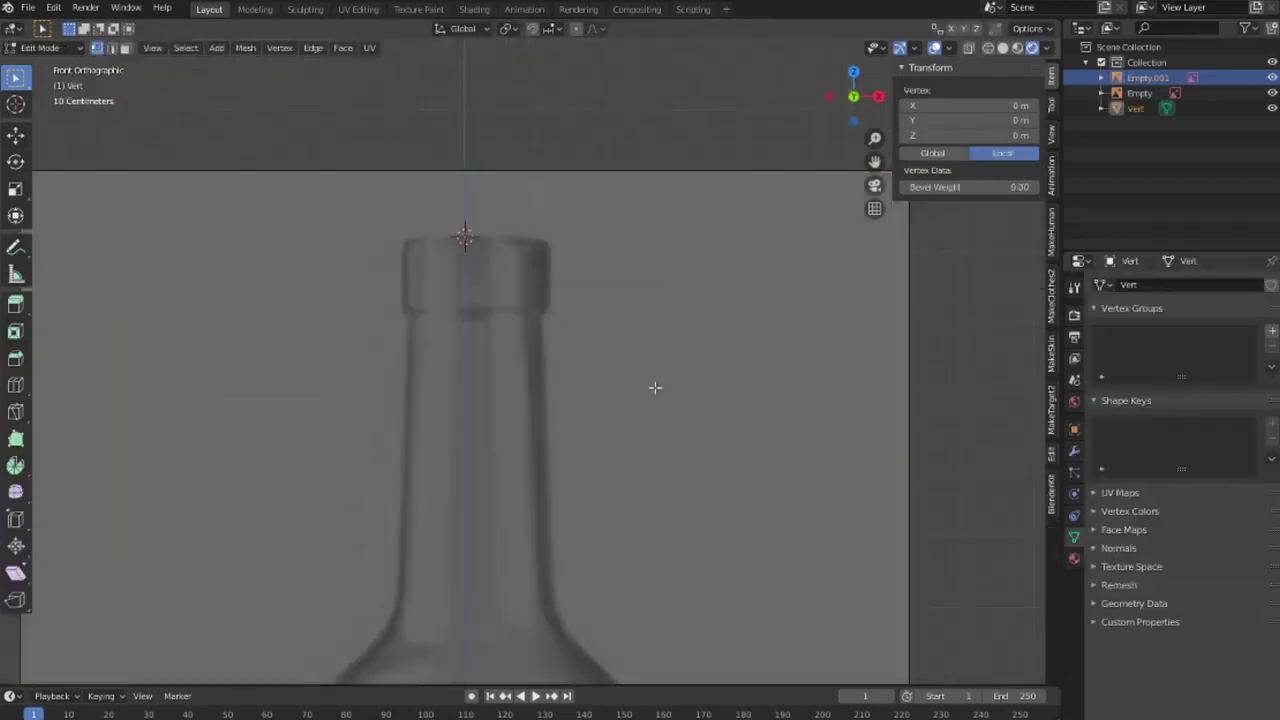
{"action": "key", "text": "e"}
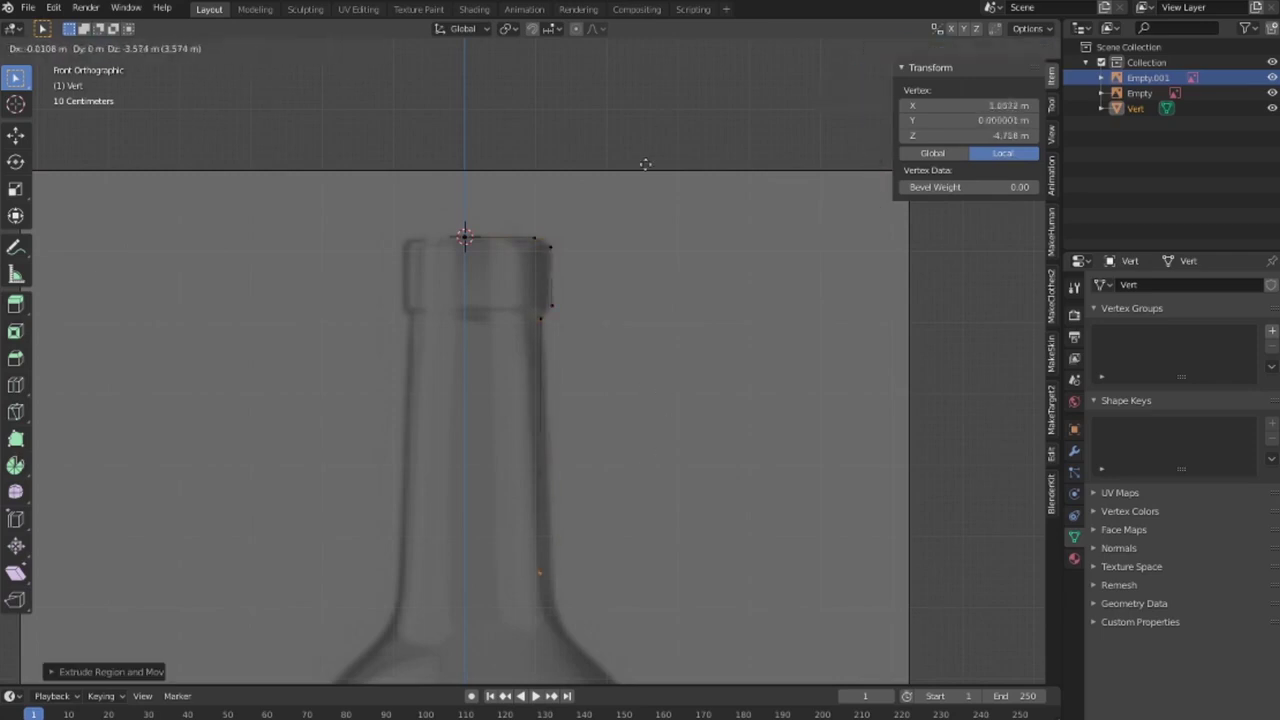
{"action": "left_click", "coordinate": [646, 166]}
{"action": "key", "text": "e"}
{"action": "left_click", "coordinate": [694, 486]}
{"action": "key", "text": "e"}
{"action": "left_click", "coordinate": [712, 322]}
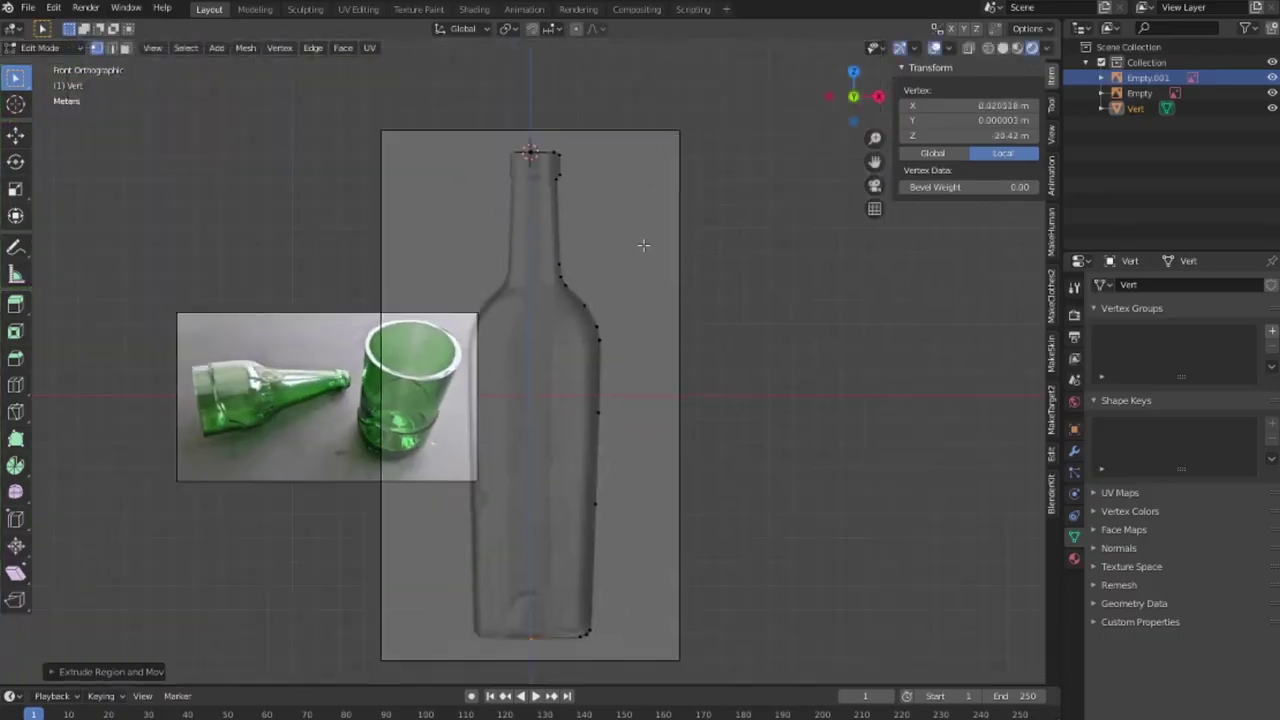
Add a Screw modifier to revolve the outline into a solid bottle.
{"action": "left_click", "coordinate": [1074, 450]}
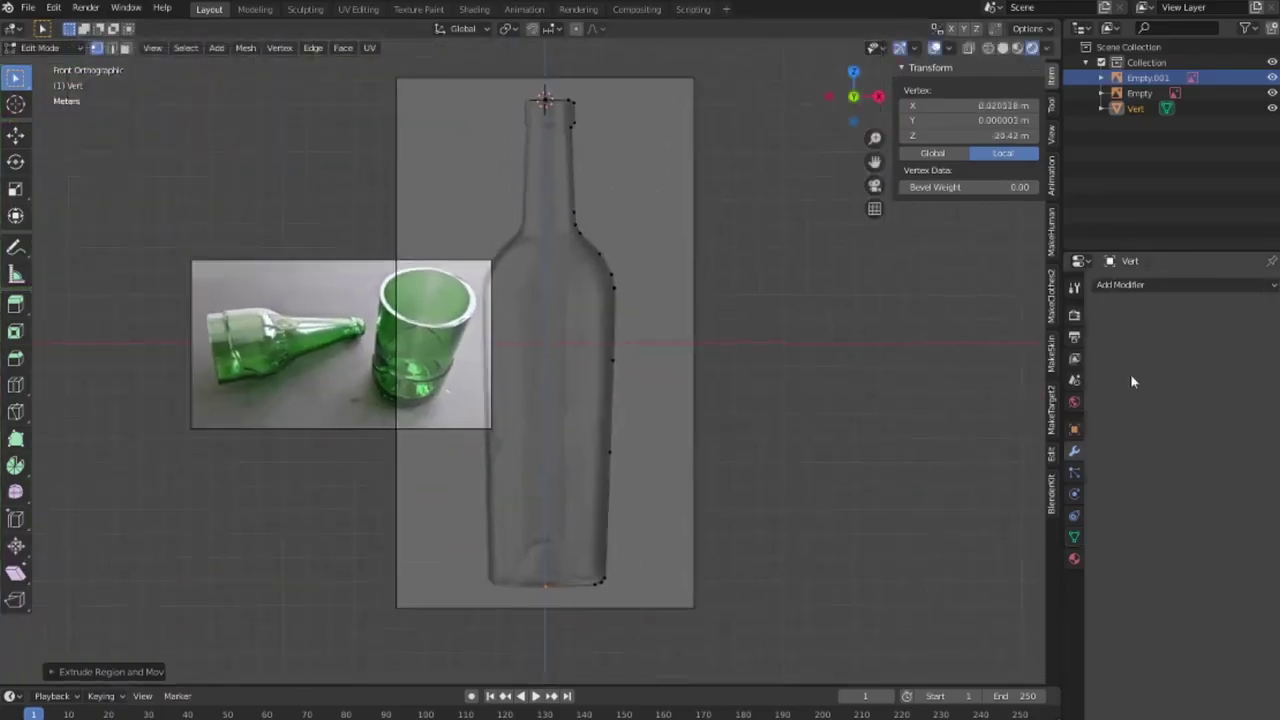
{"action": "left_click", "coordinate": [1180, 284]}
{"action": "left_click", "coordinate": [985, 434]}
{"action": "mouse_move", "coordinate": [985, 434]}
{"action": "middle_mouse_down"}
{"action": "mouse_move", "coordinate": [654, 420]}
{"action": "mouse_move", "coordinate": [701, 377]}
{"action": "mouse_move", "coordinate": [791, 443]}
{"action": "mouse_move", "coordinate": [680, 400]}
{"action": "mouse_move", "coordinate": [723, 306]}
{"action": "mouse_move", "coordinate": [554, 376]}
{"action": "mouse_move", "coordinate": [651, 214]}
{"action": "middle_mouse_up"}
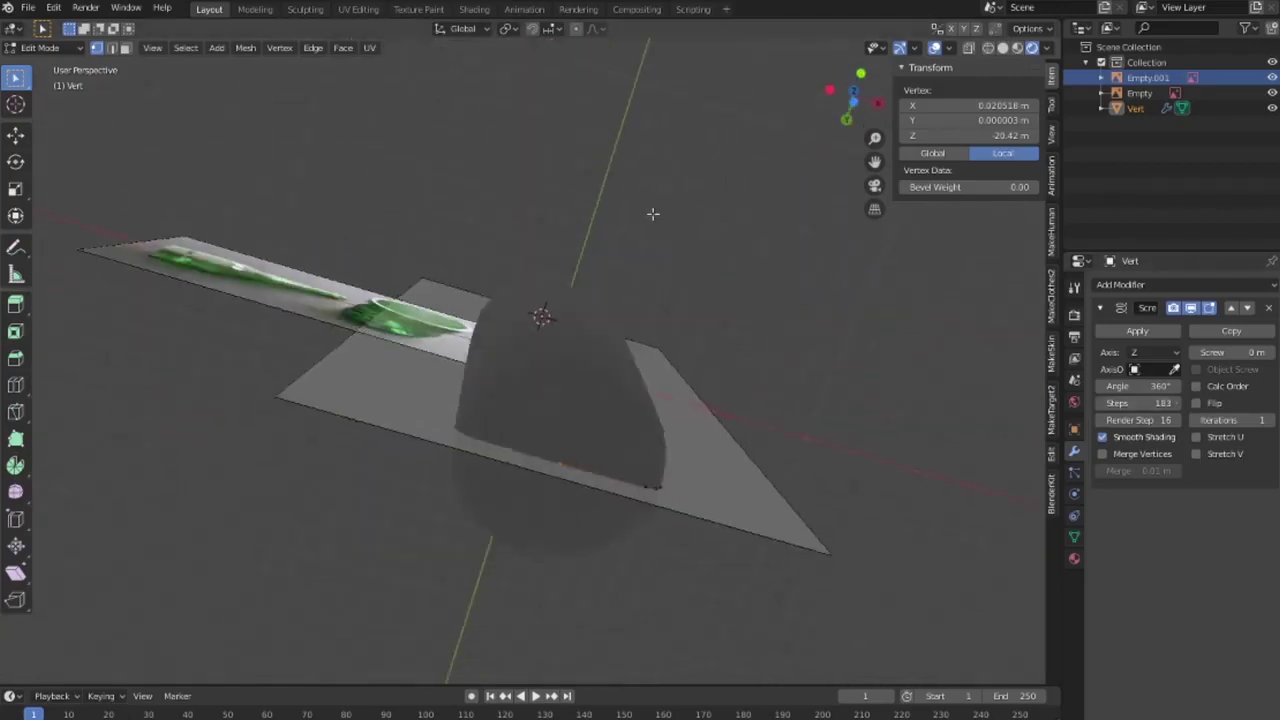
Add a Solidify modifier for 0.08 m walls and reposition the bottle's top vertex.
{"action": "left_click", "coordinate": [1180, 284]}
{"action": "left_click", "coordinate": [1017, 528]}
{"action": "mouse_move", "coordinate": [1017, 528]}
{"action": "middle_mouse_down"}
{"action": "mouse_move", "coordinate": [855, 543]}
{"action": "mouse_move", "coordinate": [654, 257]}
{"action": "middle_mouse_up"}
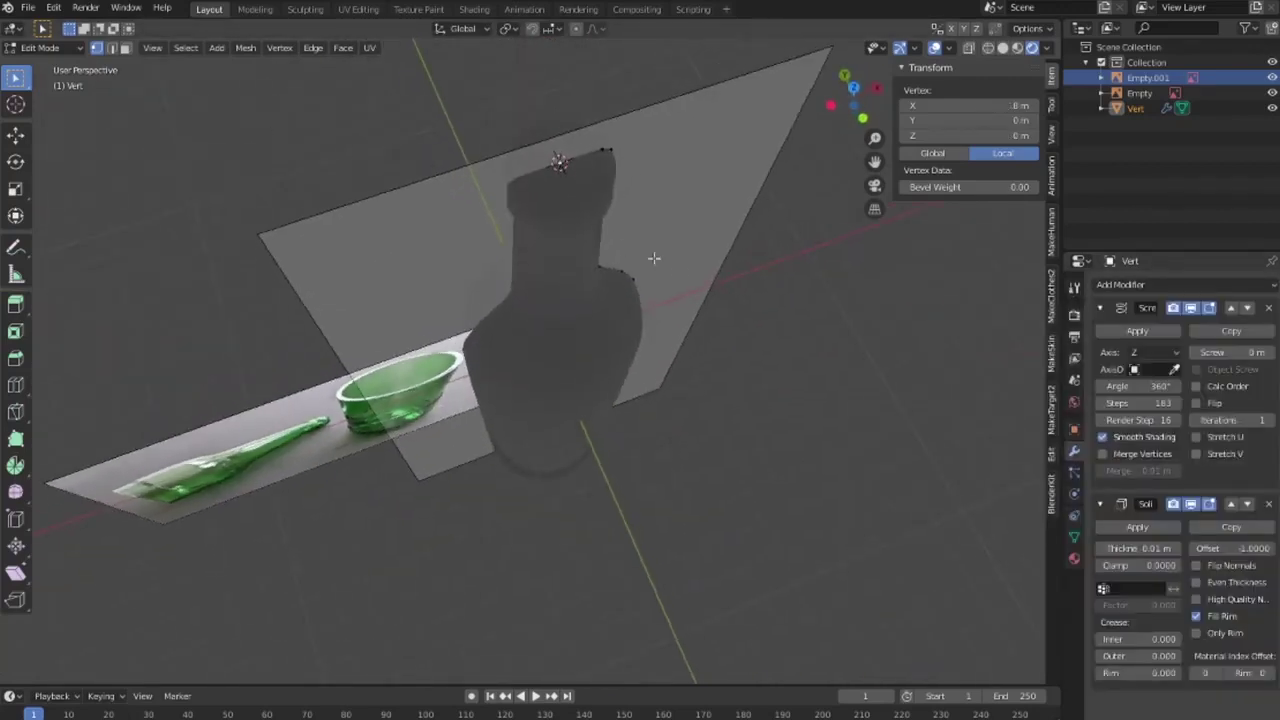
{"action": "key", "text": "g"}
{"action": "left_click", "coordinate": [749, 269]}
From the top view, shift the top vertex along X, then return to Object Mode.
{"action": "key", "text": "KP_1"}
{"action": "key", "text": "KP_7"}
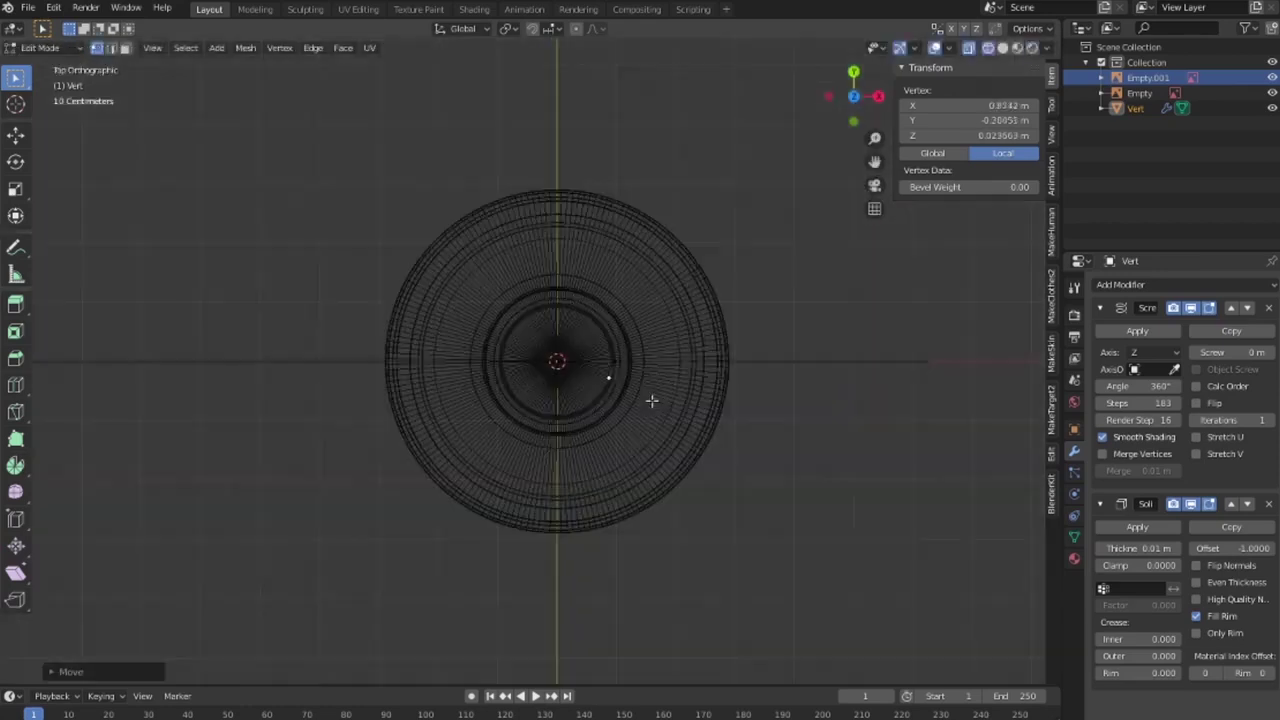
{"action": "scroll", "coordinate": [651, 400], "scroll_direction": "up", "scroll_amount": 3}
{"action": "key", "text": "g"}
{"action": "key", "text": "x"}
{"action": "left_click", "coordinate": [771, 423]}
{"action": "mouse_move", "coordinate": [771, 423]}
{"action": "middle_mouse_down"}
{"action": "mouse_move", "coordinate": [715, 395]}
{"action": "mouse_move", "coordinate": [646, 423]}
{"action": "mouse_move", "coordinate": [766, 474]}
{"action": "middle_mouse_up"}
{"action": "scroll", "coordinate": [717, 528], "scroll_direction": "down", "scroll_amount": 3}
{"action": "key", "text": "Tab"}
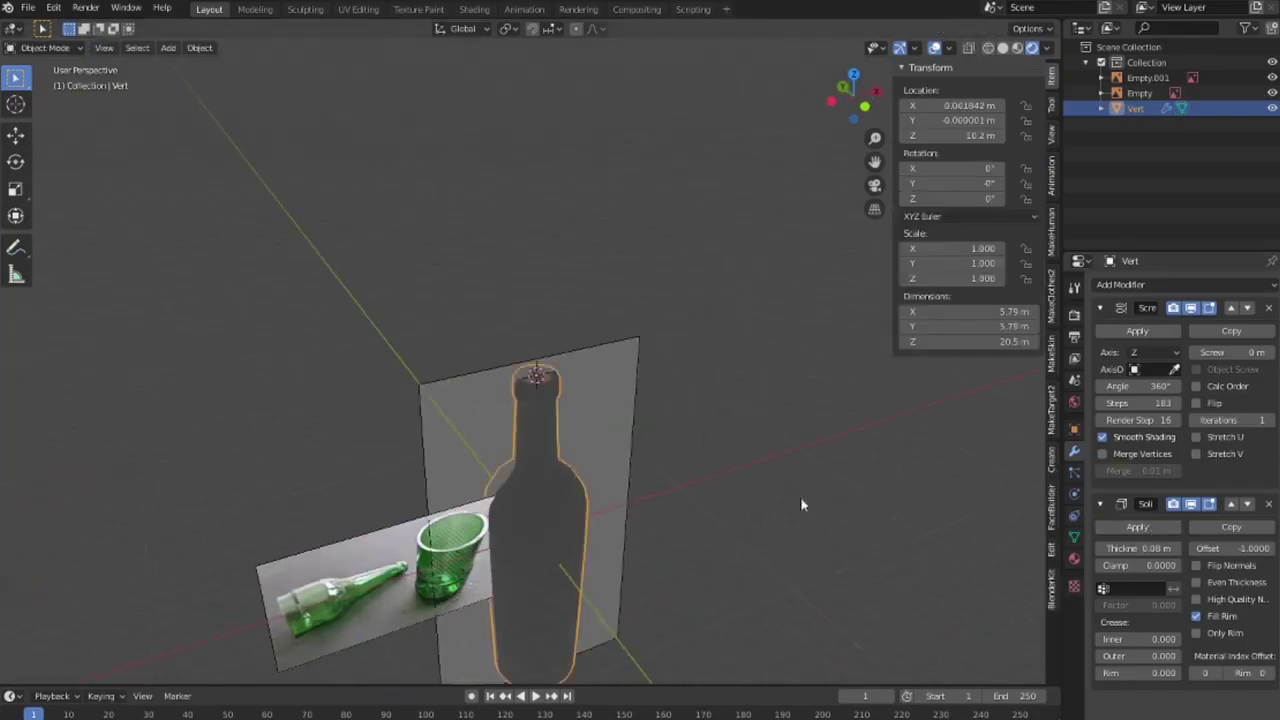
{"action": "left_click", "coordinate": [706, 528]}
Delete both the bottle and glass reference images.
{"action": "scroll", "coordinate": [706, 528], "scroll_direction": "up", "scroll_amount": 3}
{"action": "left_click", "coordinate": [654, 494]}
{"action": "key", "text": "Delete"}
{"action": "key", "text": "Delete"}
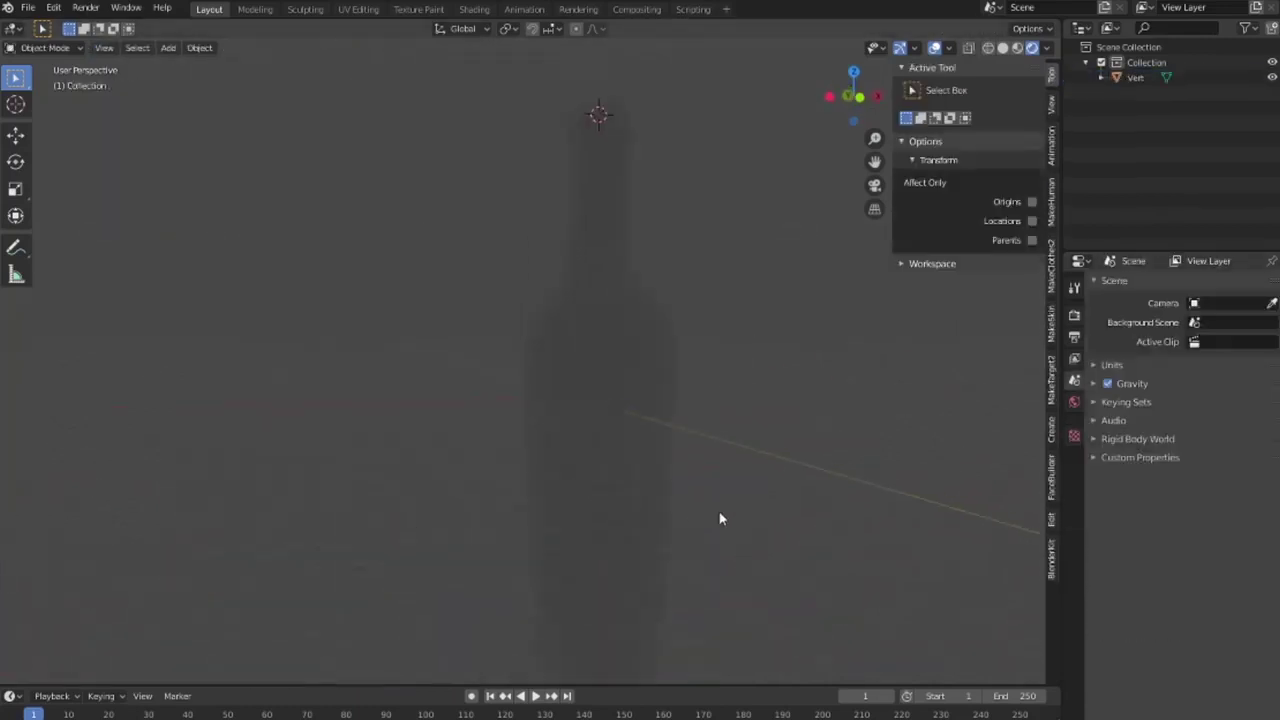
{"action": "key", "text": "a"}
{"action": "scroll", "coordinate": [647, 441], "scroll_direction": "up", "scroll_amount": 3}
Add a large floor plane and lower it to the bottle's base.
{"action": "key", "text": "shift+a"}
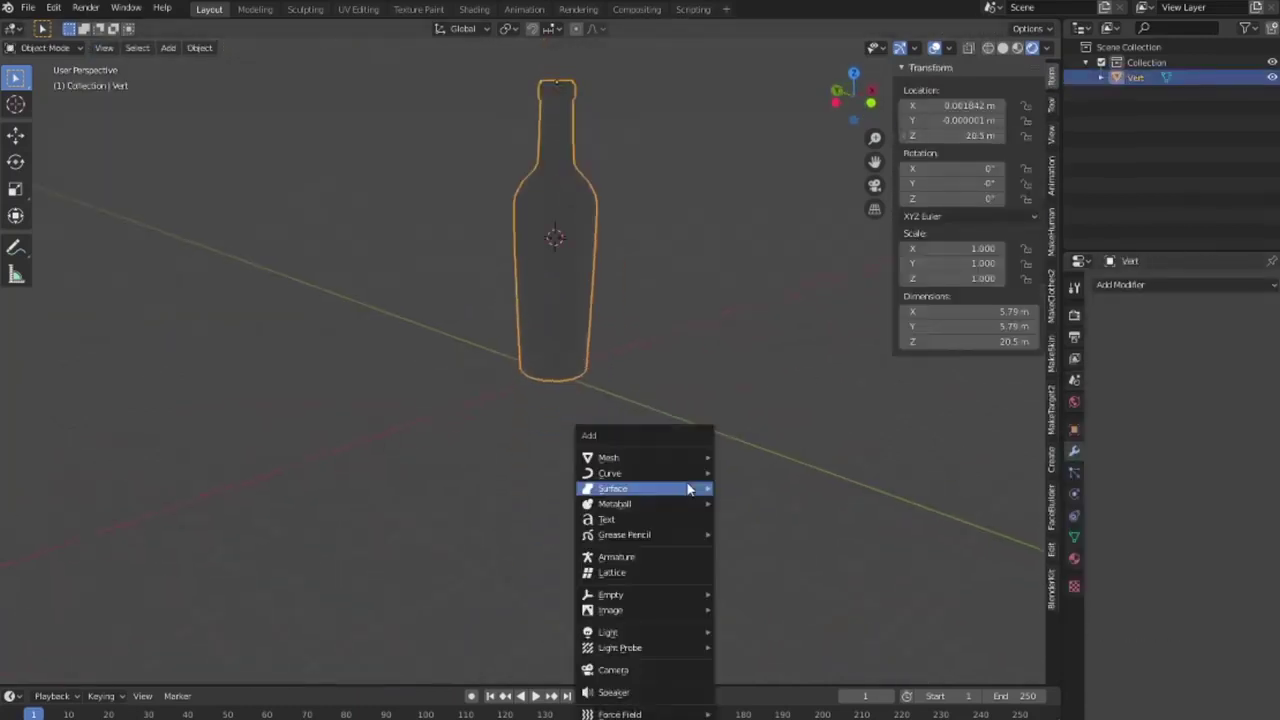
{"action": "left_click", "coordinate": [612, 460]}
{"action": "key", "text": "s"}
{"action": "left_click", "coordinate": [497, 491]}
{"action": "key", "text": "KP_1"}
{"action": "key", "text": "g"}
{"action": "key", "text": "z"}
{"action": "left_click", "coordinate": [454, 600]}
{"action": "mouse_move", "coordinate": [454, 600]}
{"action": "middle_mouse_down"}
{"action": "mouse_move", "coordinate": [788, 451]}
{"action": "mouse_move", "coordinate": [788, 489]}
{"action": "middle_mouse_up"}
{"action": "key", "text": "alt+a"}
Add an area light raised high above the bottle, scaled up with a 3 m size.
{"action": "key", "text": "shift+a"}
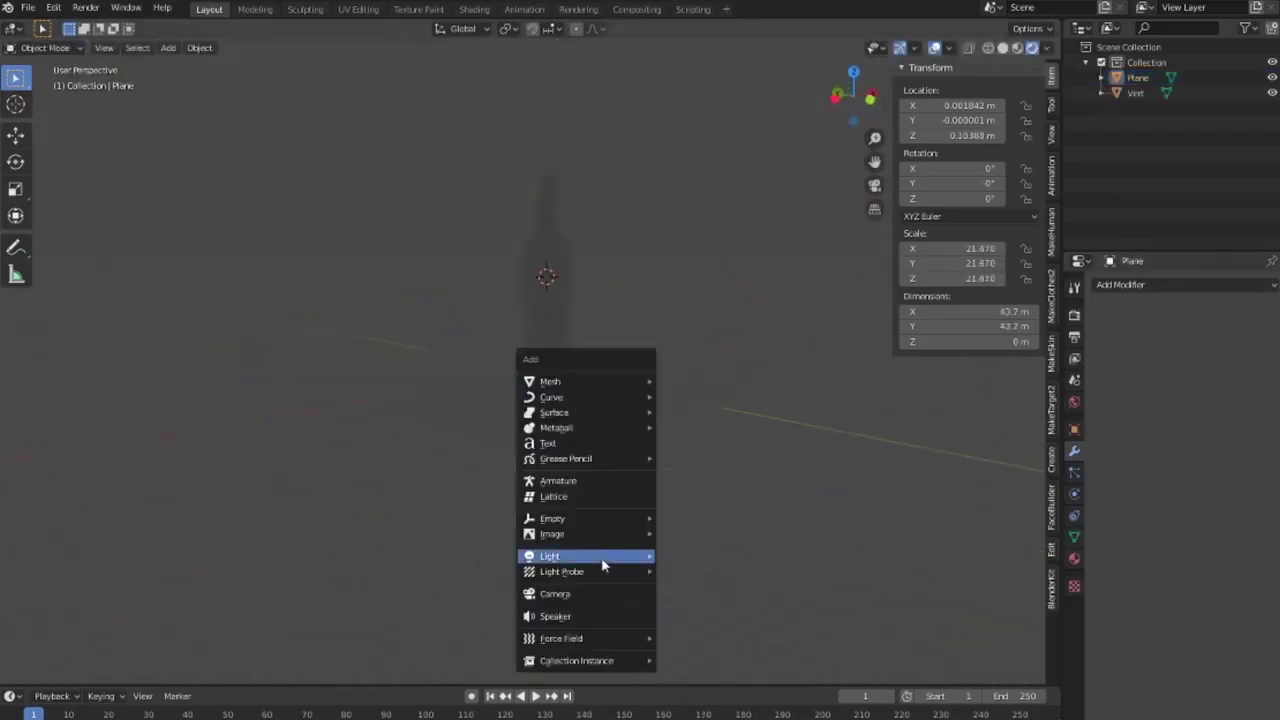
{"action": "left_click", "coordinate": [690, 607]}
{"action": "key", "text": "g"}
{"action": "key", "text": "z"}
{"action": "left_click", "coordinate": [731, 351]}
{"action": "key", "text": "s"}
{"action": "key", "text": "Return"}
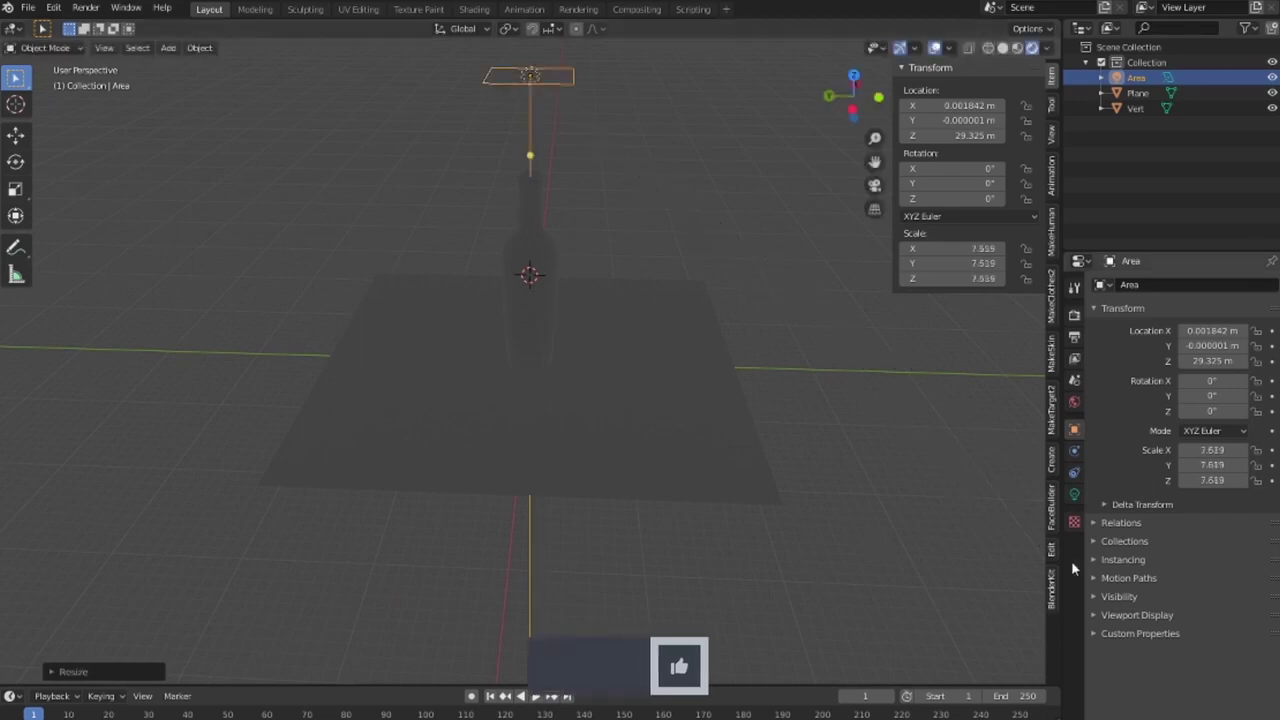
{"action": "left_click", "coordinate": [1074, 494]}
{"action": "left_click_drag", "start_coordinate": [1200, 442], "coordinate": [1240, 442]}
{"action": "left_click", "coordinate": [1104, 470]}
{"action": "left_click", "coordinate": [1094, 511]}
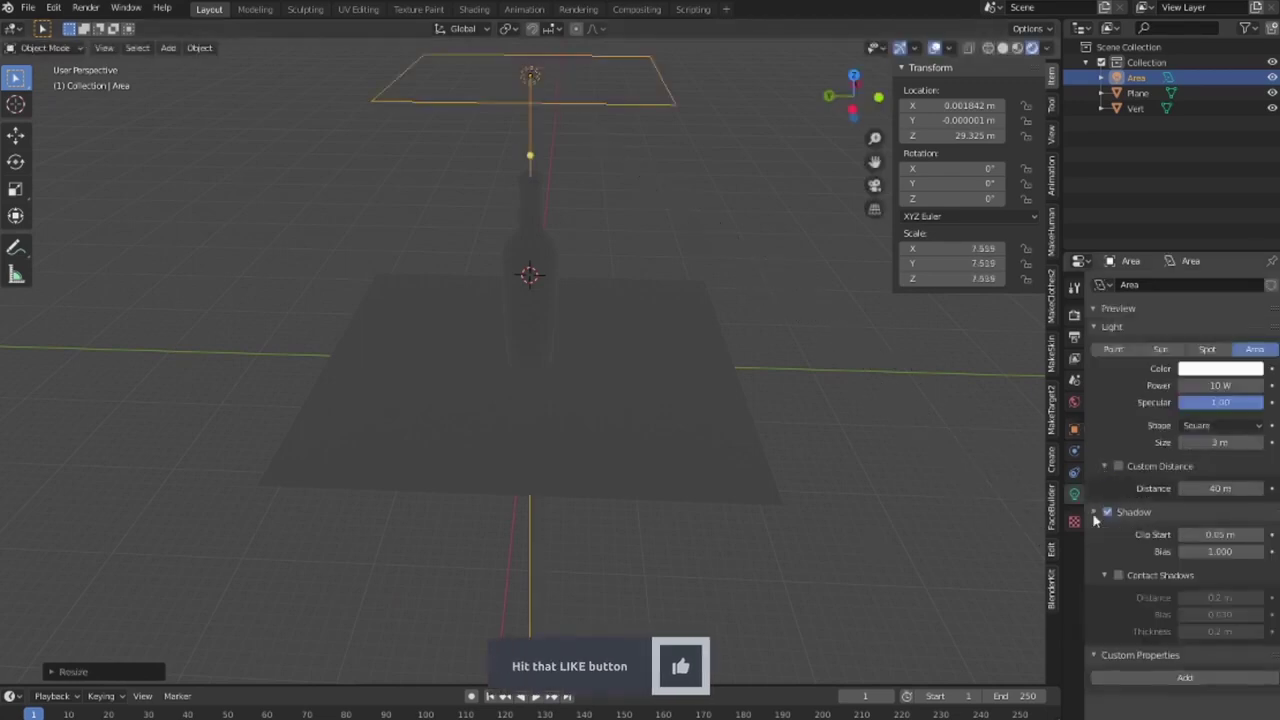
Enlarge the bottom editor to show the bottle's material nodes.
{"action": "middle_click_drag", "start_coordinate": [800, 450], "coordinate": [733, 487]}
{"action": "left_click_drag", "start_coordinate": [732, 686], "coordinate": [712, 445]}
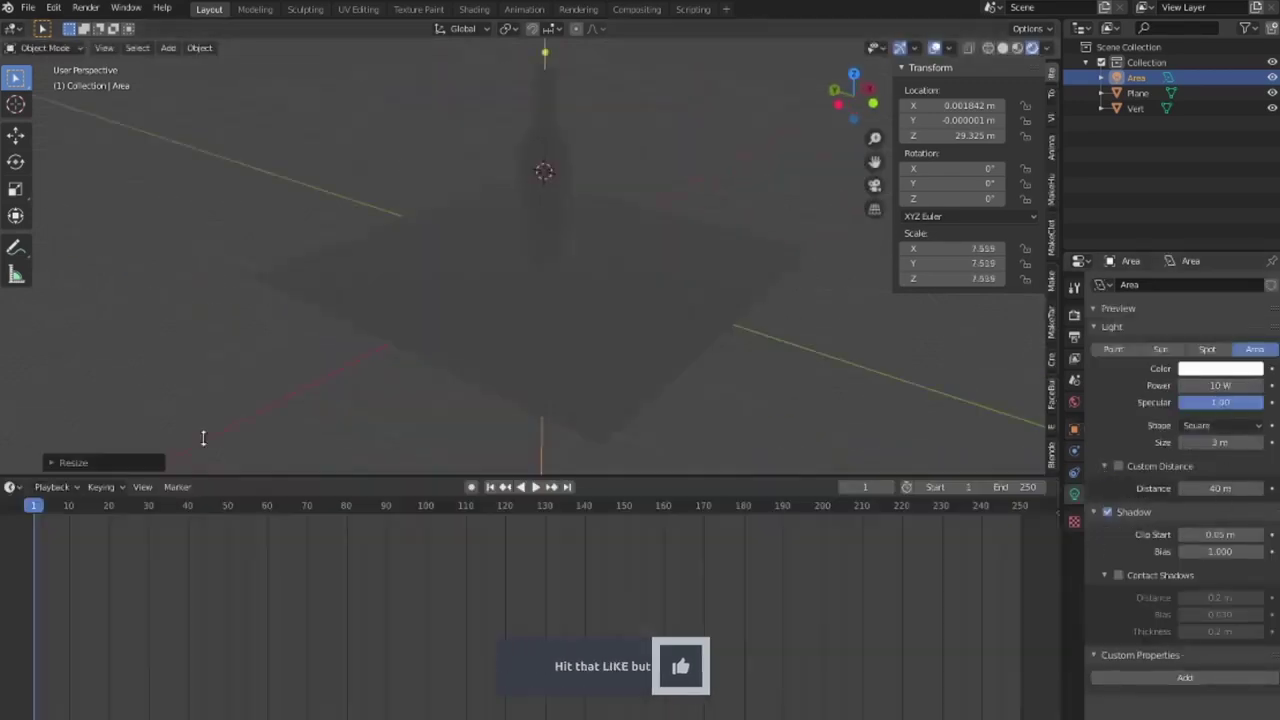
{"action": "left_click", "coordinate": [1135, 108]}
Replace the bottle's Principled BSDF with a Glass BSDF shader.
{"action": "key", "text": "shift+F3"}
{"action": "scroll", "coordinate": [676, 557], "scroll_direction": "up", "scroll_amount": 2}
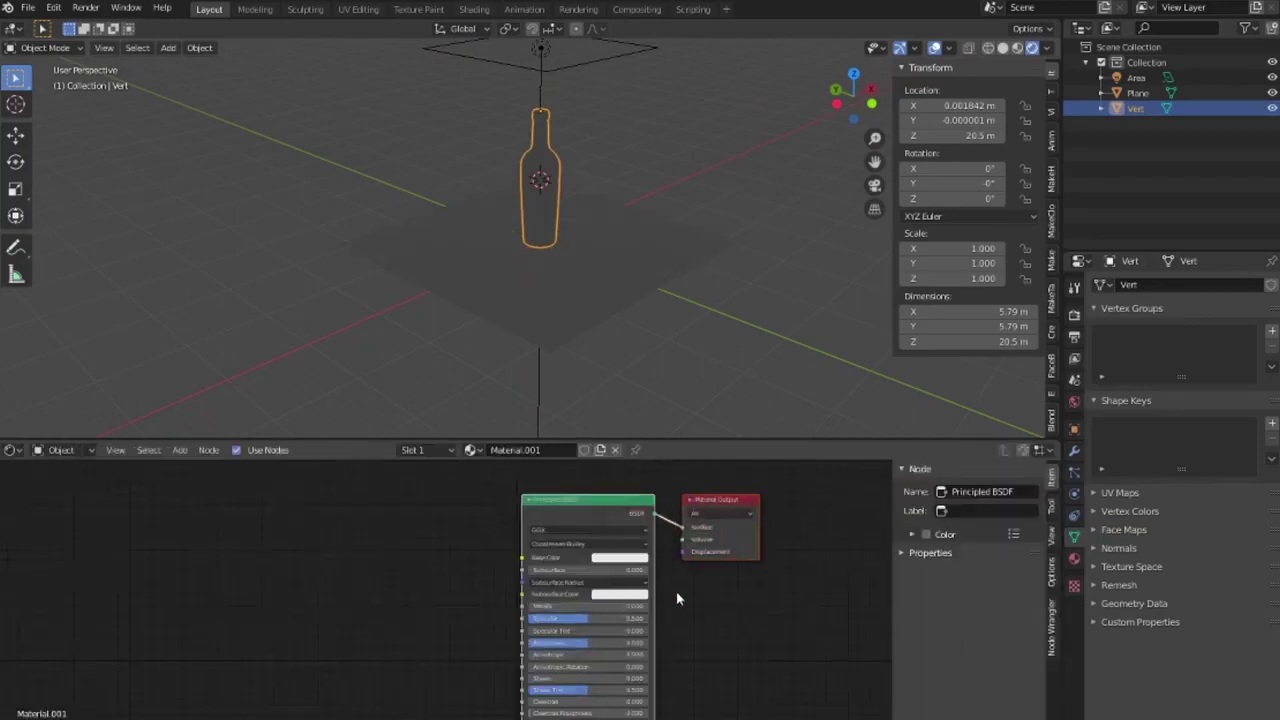
{"action": "key", "text": "x"}
{"action": "key", "text": "shift+a"}
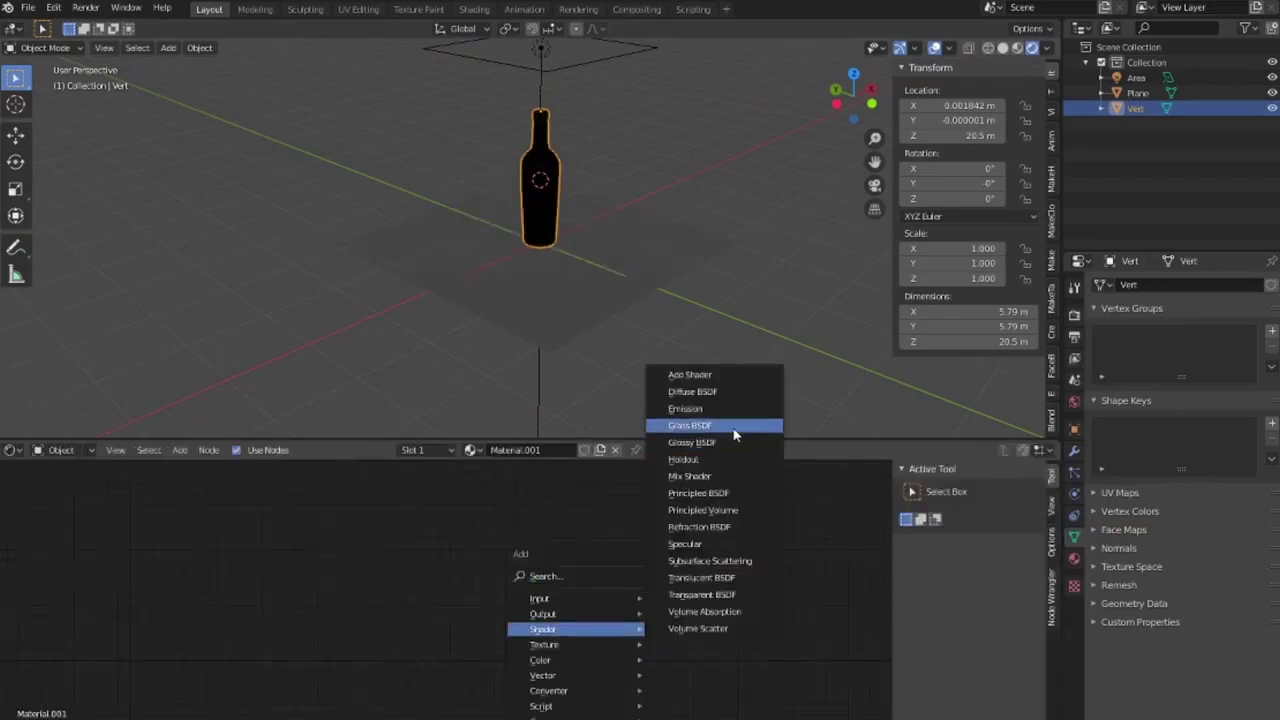
{"action": "left_click", "coordinate": [716, 431]}
Extrude the floor plane's back edge upward into a backdrop wall.
{"action": "left_click", "coordinate": [640, 295]}
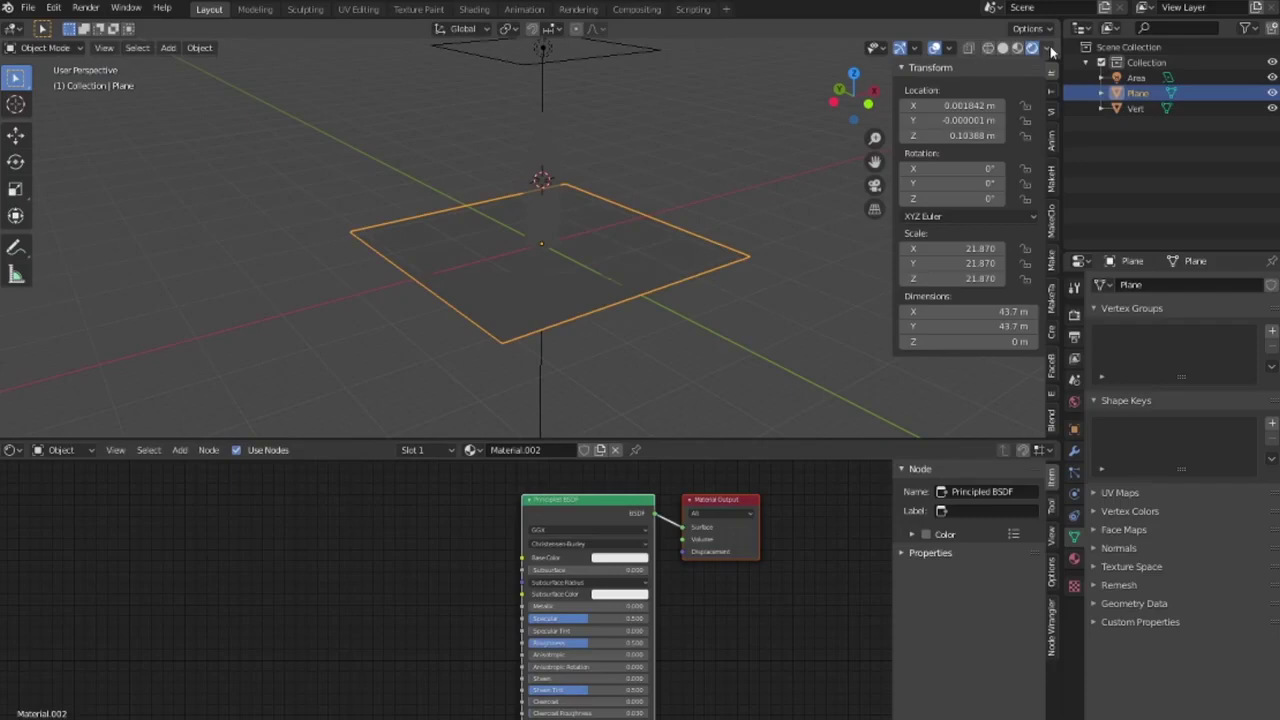
{"action": "left_click", "coordinate": [1018, 47]}
{"action": "scroll", "coordinate": [706, 280], "scroll_direction": "up", "scroll_amount": 3}
{"action": "key", "text": "Tab"}
{"action": "left_click", "coordinate": [706, 254]}
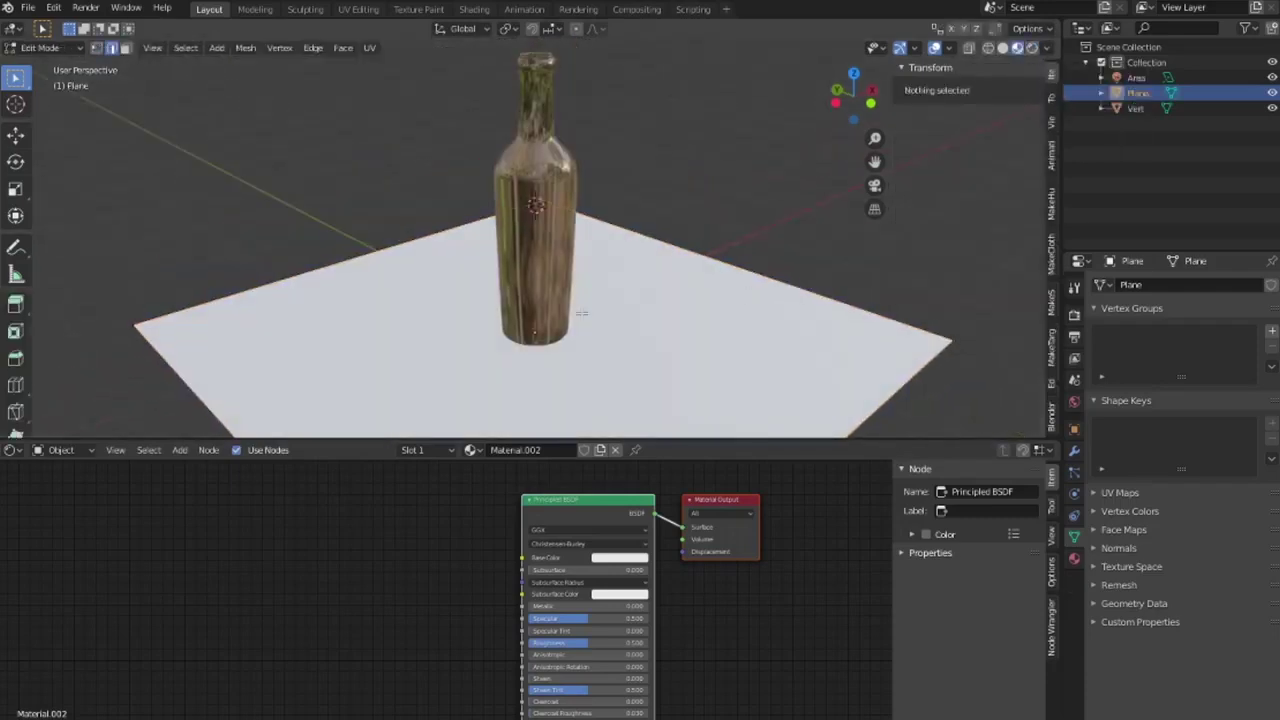
{"action": "key", "text": "e"}
{"action": "left_click", "coordinate": [728, 260]}
{"action": "key", "text": "Tab"}
{"action": "middle_click_drag", "start_coordinate": [700, 370], "coordinate": [750, 320]}
{"action": "scroll", "coordinate": [494, 501], "scroll_direction": "down", "scroll_amount": 2}
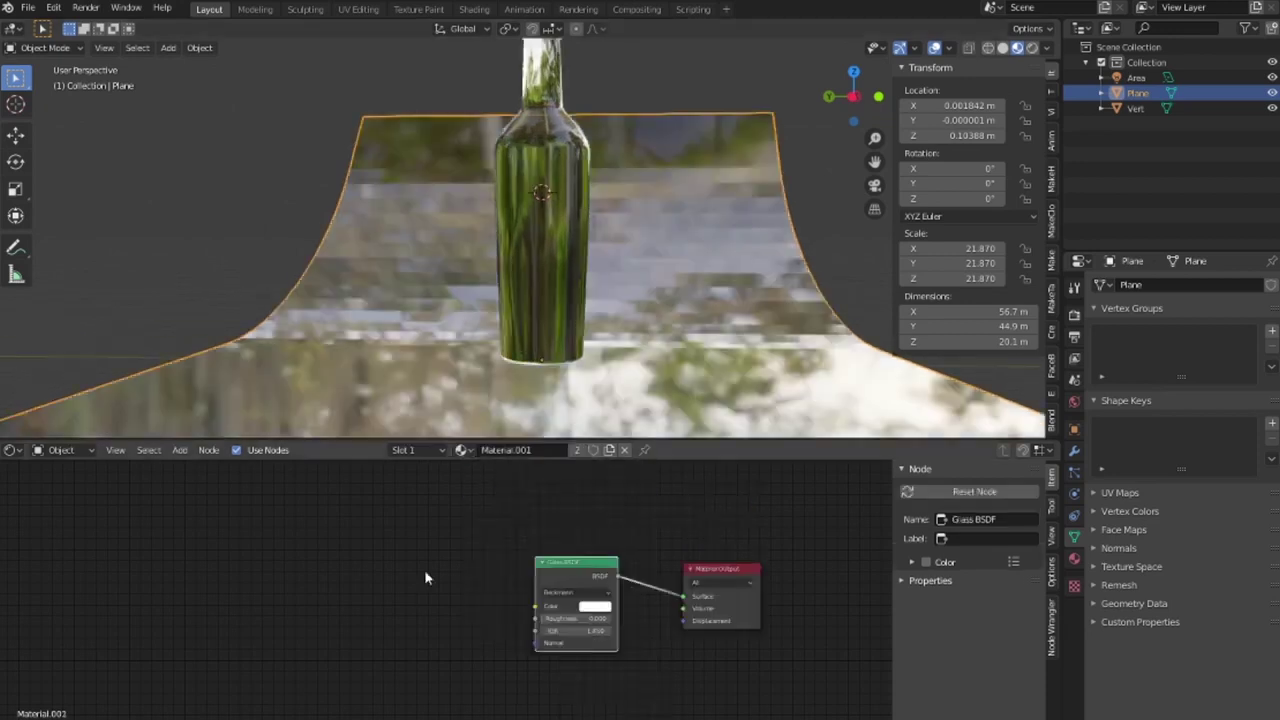
Select the bottle and turn off the viewport's preview lighting.
{"action": "left_click", "coordinate": [540, 250]}
{"action": "scroll", "coordinate": [691, 363], "scroll_direction": "down", "scroll_amount": 3}
{"action": "mouse_move", "coordinate": [691, 363]}
{"action": "middle_mouse_down"}
{"action": "mouse_move", "coordinate": [800, 300]}
{"action": "mouse_move", "coordinate": [691, 306]}
{"action": "middle_mouse_up"}
{"action": "left_click", "coordinate": [1046, 47]}
{"action": "left_click", "coordinate": [994, 138]}
{"action": "scroll", "coordinate": [620, 300], "scroll_direction": "up", "scroll_amount": 3}
{"action": "scroll", "coordinate": [600, 305], "scroll_direction": "down", "scroll_amount": 3}
{"action": "key", "text": "KP_7"}
Place a camera at the 3D cursor and rotate it on Z and Y to face the bottle.
{"action": "right_click", "coordinate": [326, 237], "text": "shift"}
{"action": "key", "text": "shift+a"}
{"action": "left_click", "coordinate": [346, 349]}
{"action": "scroll", "coordinate": [346, 349], "scroll_direction": "up", "scroll_amount": 3}
{"action": "key", "text": "r"}
{"action": "key", "text": "z"}
{"action": "key", "text": "Return"}
{"action": "key", "text": "r"}
{"action": "key", "text": "y"}
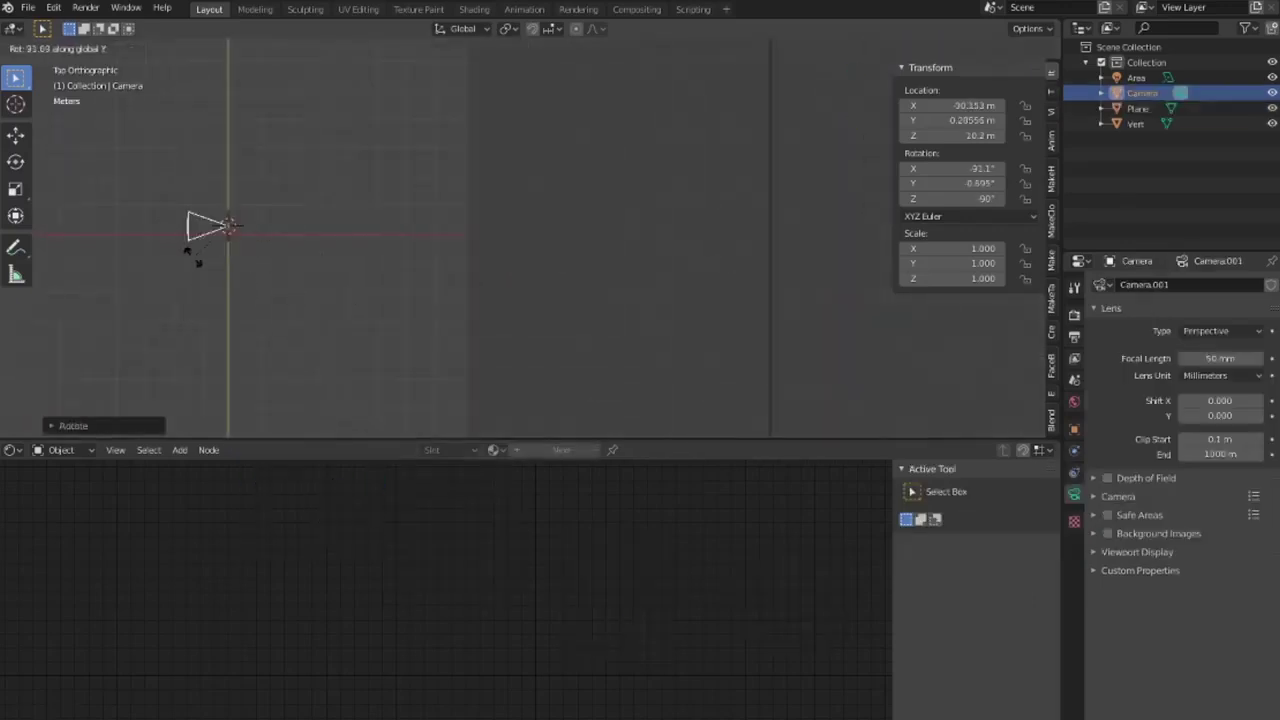
{"action": "left_click", "coordinate": [343, 114]}
Look through the camera and enable Lock Camera to View.
{"action": "key", "text": "KP_0"}
{"action": "left_click", "coordinate": [1051, 135]}
{"action": "left_click", "coordinate": [1031, 256]}
{"action": "key", "text": "KP_1"}
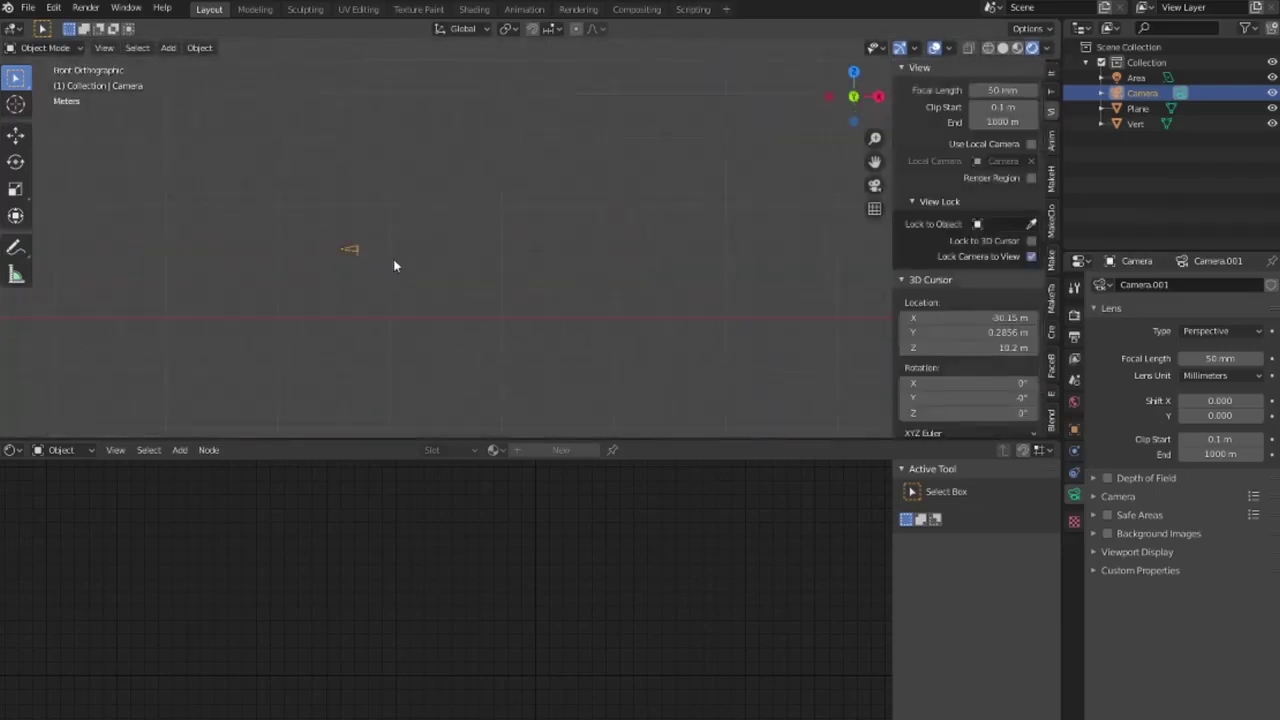
{"action": "key", "text": "KP_7"}
Move and rotate the camera to frame the bottle.
{"action": "key", "text": "g"}
{"action": "left_click", "coordinate": [753, 295]}
{"action": "key", "text": "r"}
{"action": "key", "text": "y"}
{"action": "key", "text": "x"}
{"action": "left_click", "coordinate": [533, 339]}
{"action": "key", "text": "KP_0"}
{"action": "mouse_move", "coordinate": [533, 339]}
{"action": "middle_mouse_down"}
{"action": "mouse_move", "coordinate": [591, 55]}
{"action": "mouse_move", "coordinate": [720, 117]}
{"action": "mouse_move", "coordinate": [614, 263]}
{"action": "mouse_move", "coordinate": [646, 328]}
{"action": "middle_mouse_up"}
Scale up the backdrop plane to fill the camera frame.
{"action": "left_click", "coordinate": [646, 328]}
{"action": "key", "text": "s"}
{"action": "left_click", "coordinate": [687, 262]}
{"action": "mouse_move", "coordinate": [687, 262]}
{"action": "middle_mouse_down"}
{"action": "mouse_move", "coordinate": [612, 182]}
{"action": "mouse_move", "coordinate": [689, 232]}
{"action": "middle_mouse_up"}
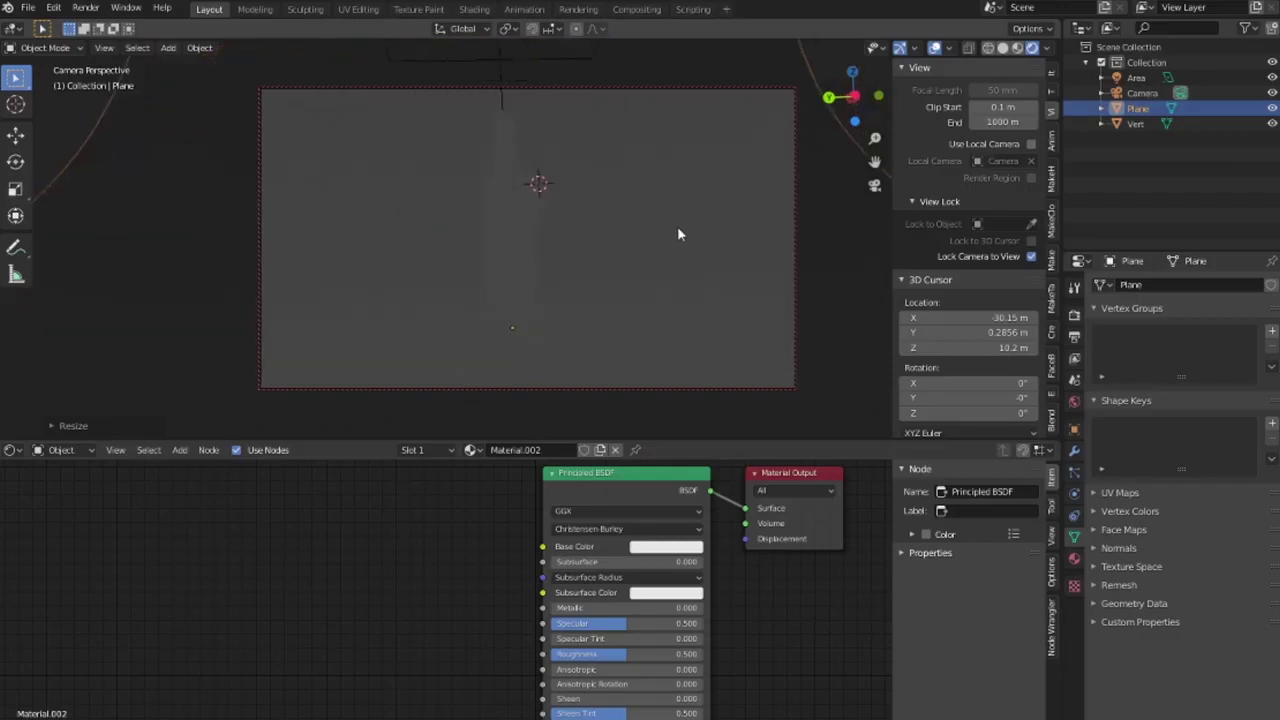
Switch to the rendered preview, adjust the framing and select the area light.
{"action": "left_click", "coordinate": [1074, 314]}
{"action": "left_click", "coordinate": [1047, 48]}
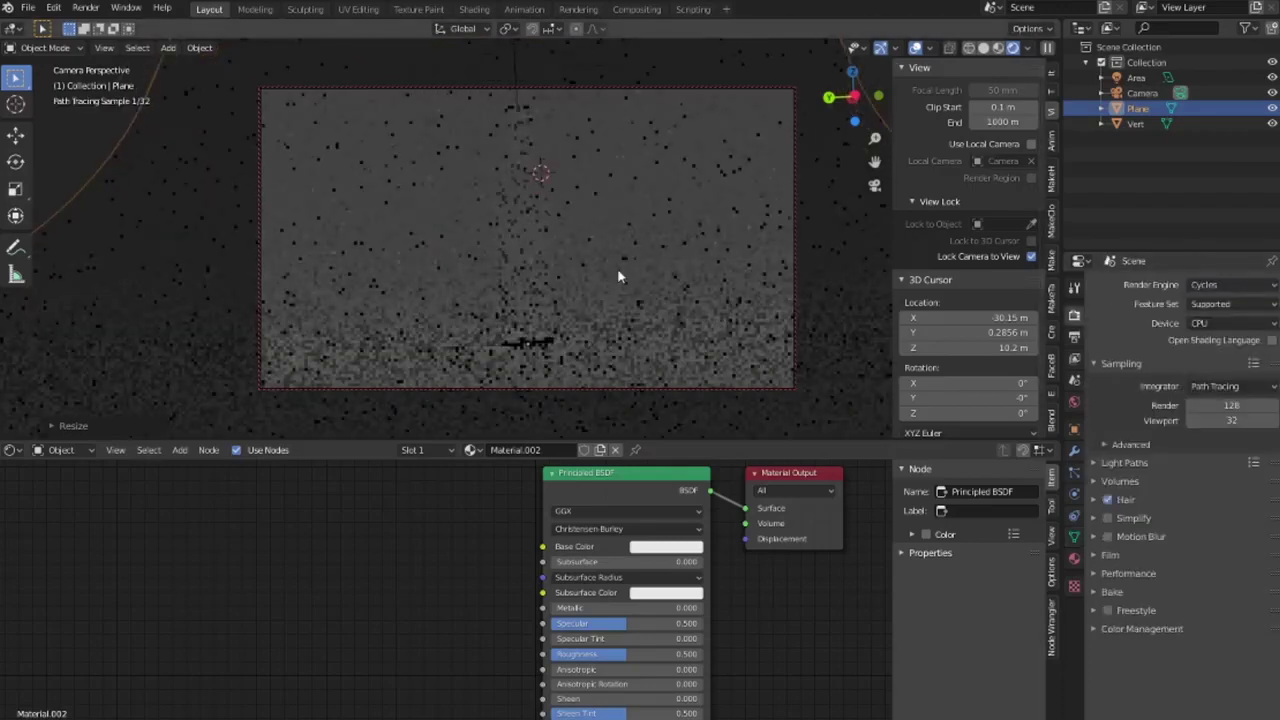
{"action": "middle_click_drag", "start_coordinate": [618, 277], "coordinate": [838, 321]}
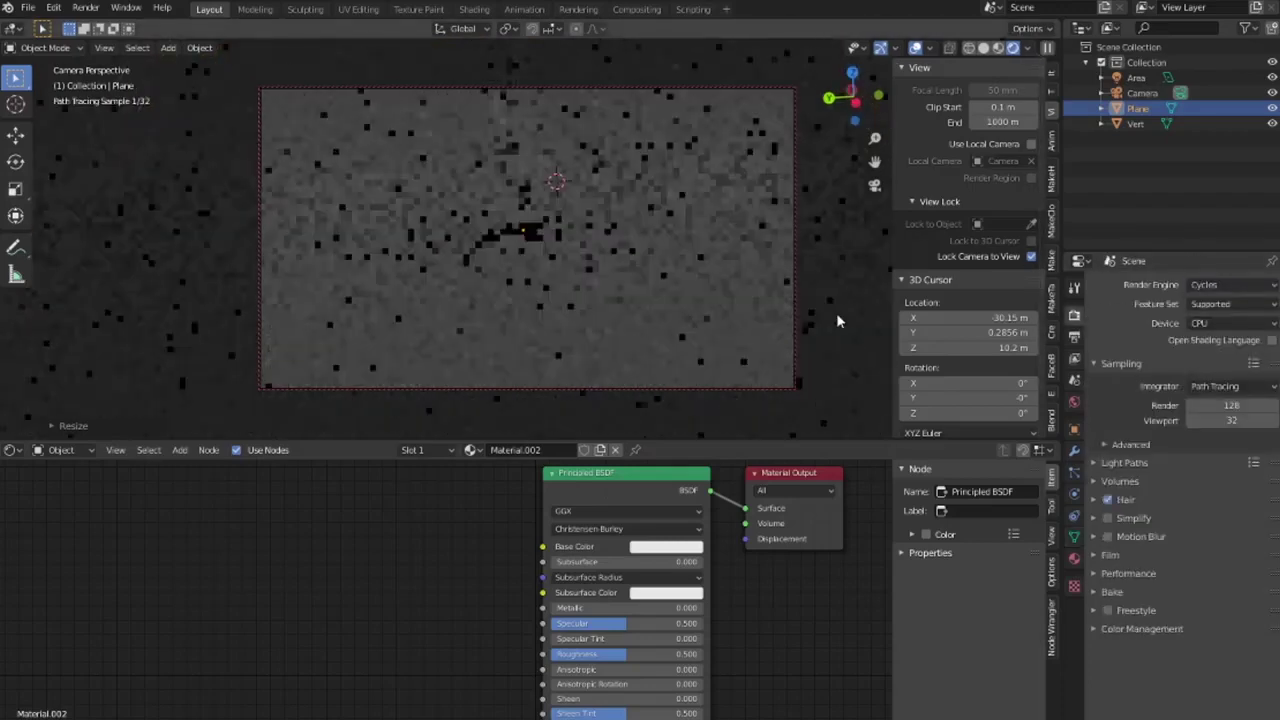
{"action": "left_click", "coordinate": [1136, 78]}
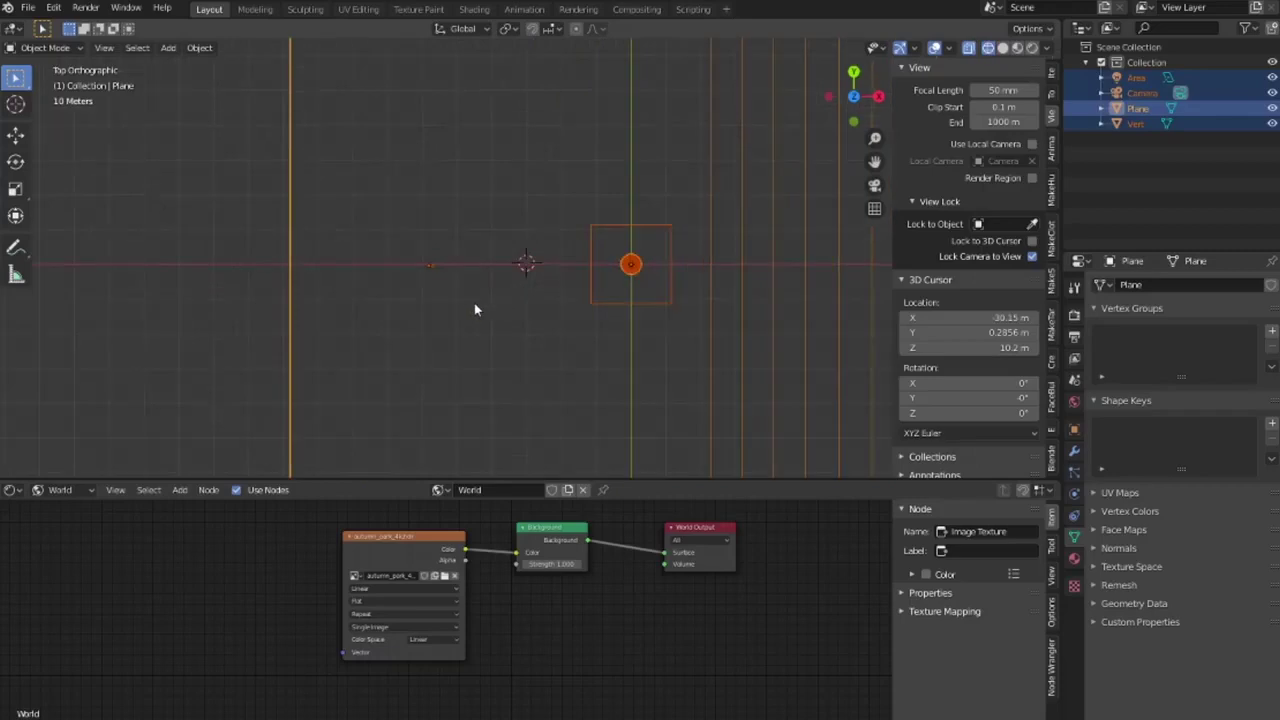
Tilt the camera on Y, reframe the bottle, and load a different HDR with Mapping controls.
{"action": "key", "text": "r"}
{"action": "key", "text": "y"}
{"action": "left_click", "coordinate": [322, 275]}
{"action": "key", "text": "KP_0"}
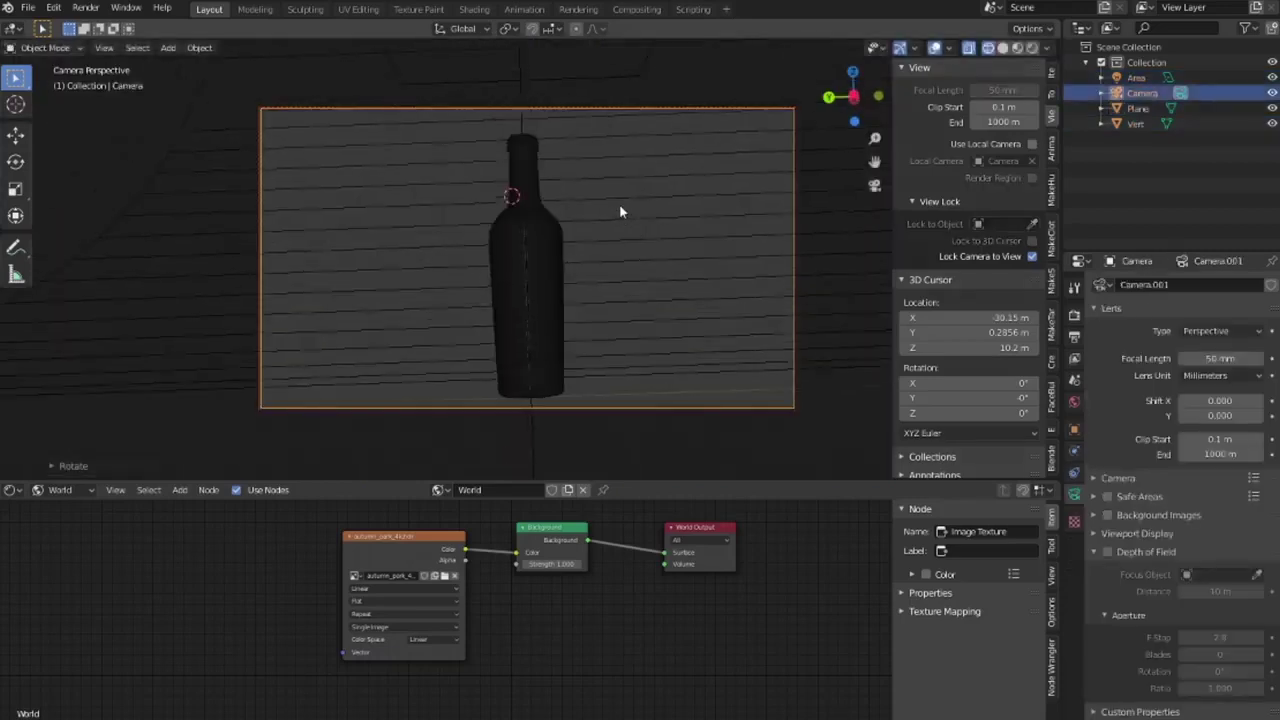
{"action": "middle_click_drag", "start_coordinate": [620, 225], "coordinate": [596, 235]}
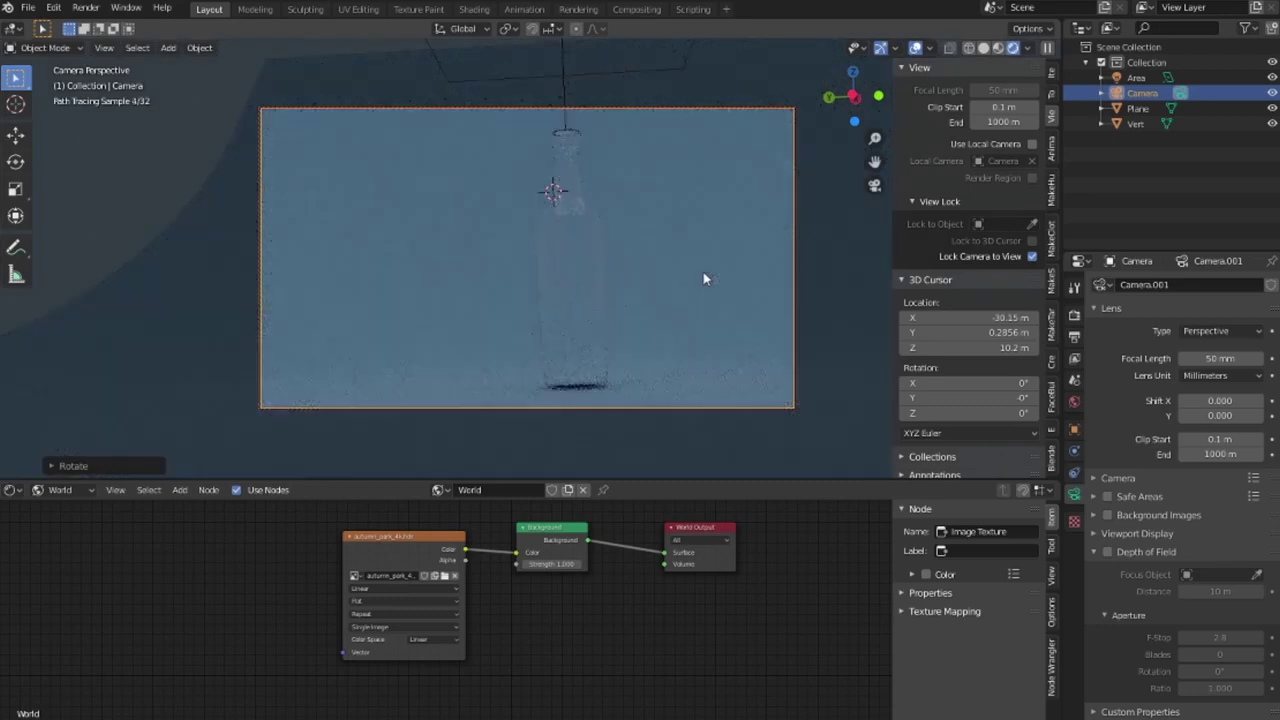
{"action": "key", "text": "Right"}
{"action": "key", "text": "ctrl+t"}
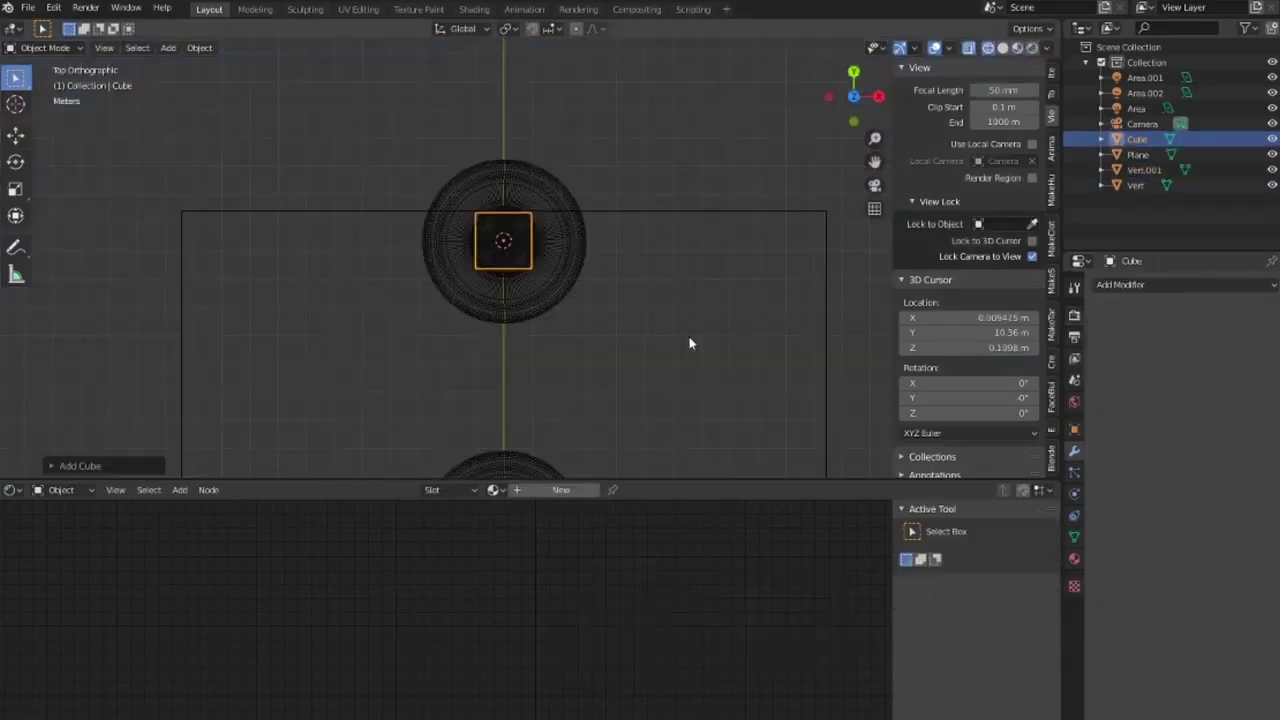
Add a Boolean modifier cutting the glass with the Cube, then hide the cube.
{"action": "left_click", "coordinate": [1120, 284]}
{"action": "left_click", "coordinate": [1000, 289]}
{"action": "left_click", "coordinate": [1265, 369]}
{"action": "left_click", "coordinate": [608, 165]}
{"action": "middle_click_drag", "start_coordinate": [709, 388], "coordinate": [634, 118]}
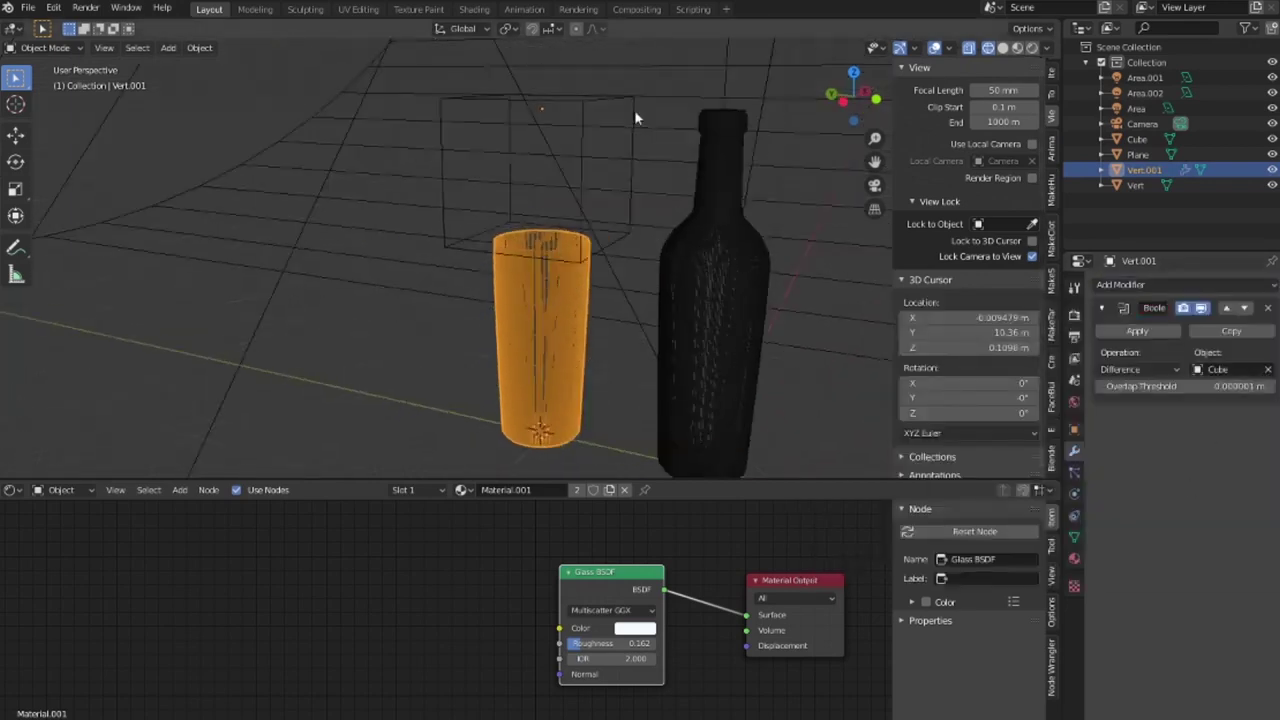
{"action": "left_click", "coordinate": [595, 309]}
{"action": "left_click", "coordinate": [1140, 369]}
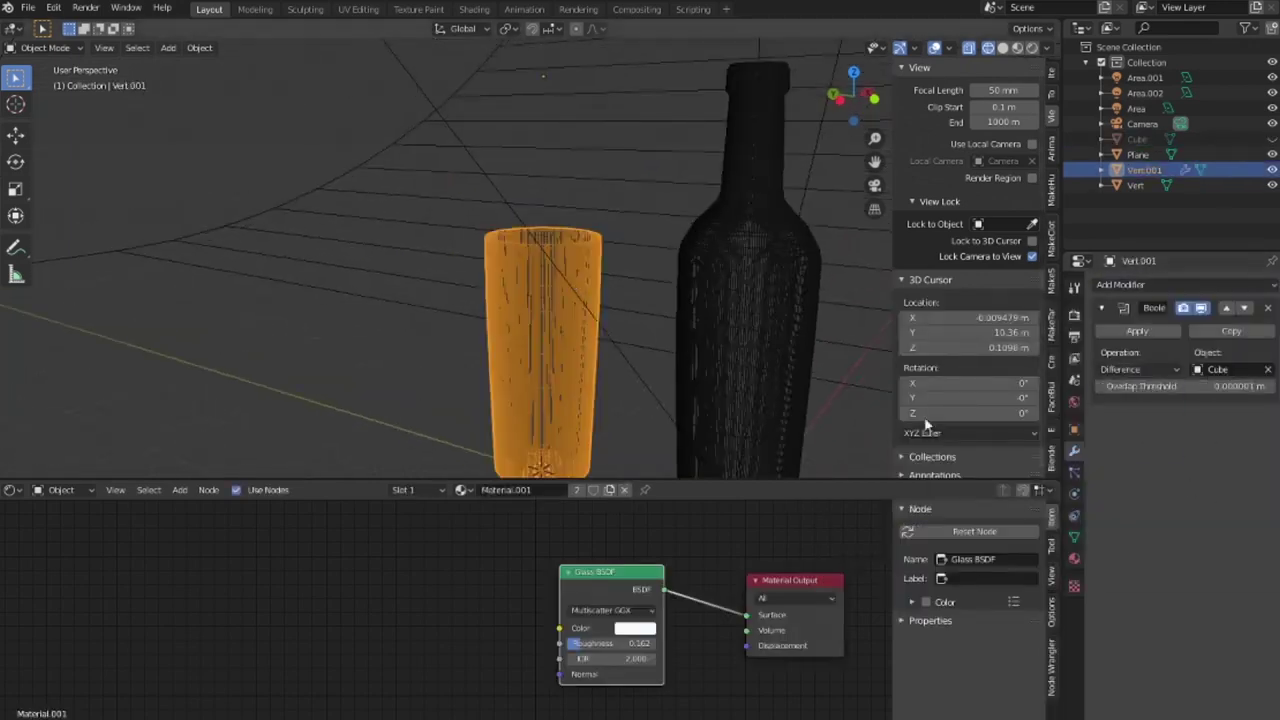
In the camera's rendered view, tint the Glass BSDF colour pale green (H 0.237, S 0.177).
{"action": "key", "text": "KP_0"}
{"action": "key", "text": "z"}
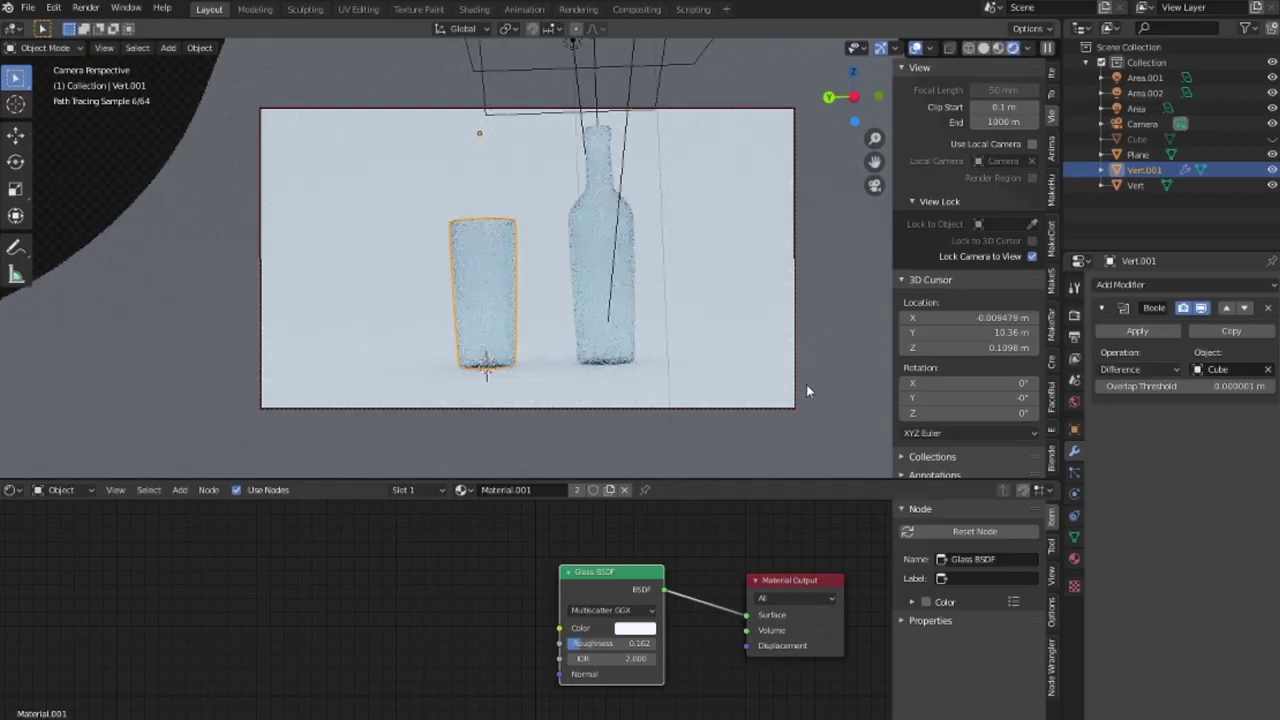
{"action": "left_click", "coordinate": [635, 628]}
{"action": "left_click", "coordinate": [663, 479]}
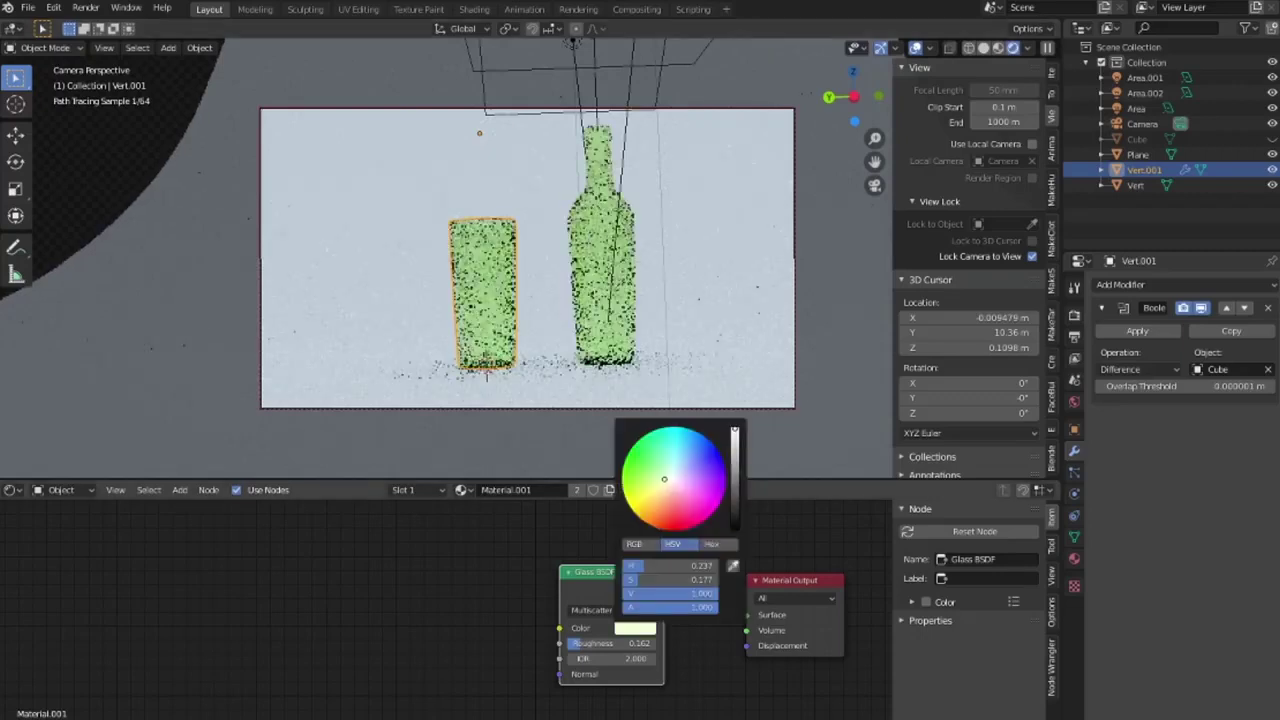
Scale the backdrop plane up by about 1.5454.
{"action": "left_click", "coordinate": [677, 347]}
{"action": "key", "text": "s"}
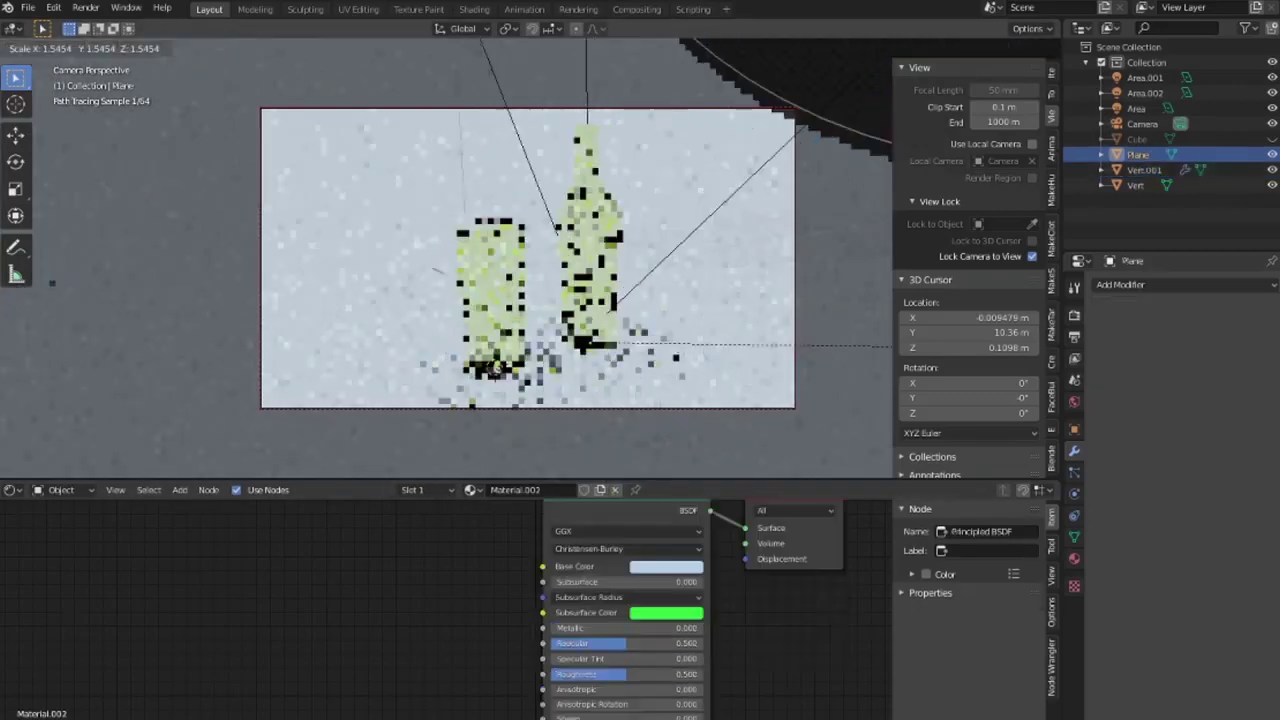
{"action": "left_click", "coordinate": [638, 288]}
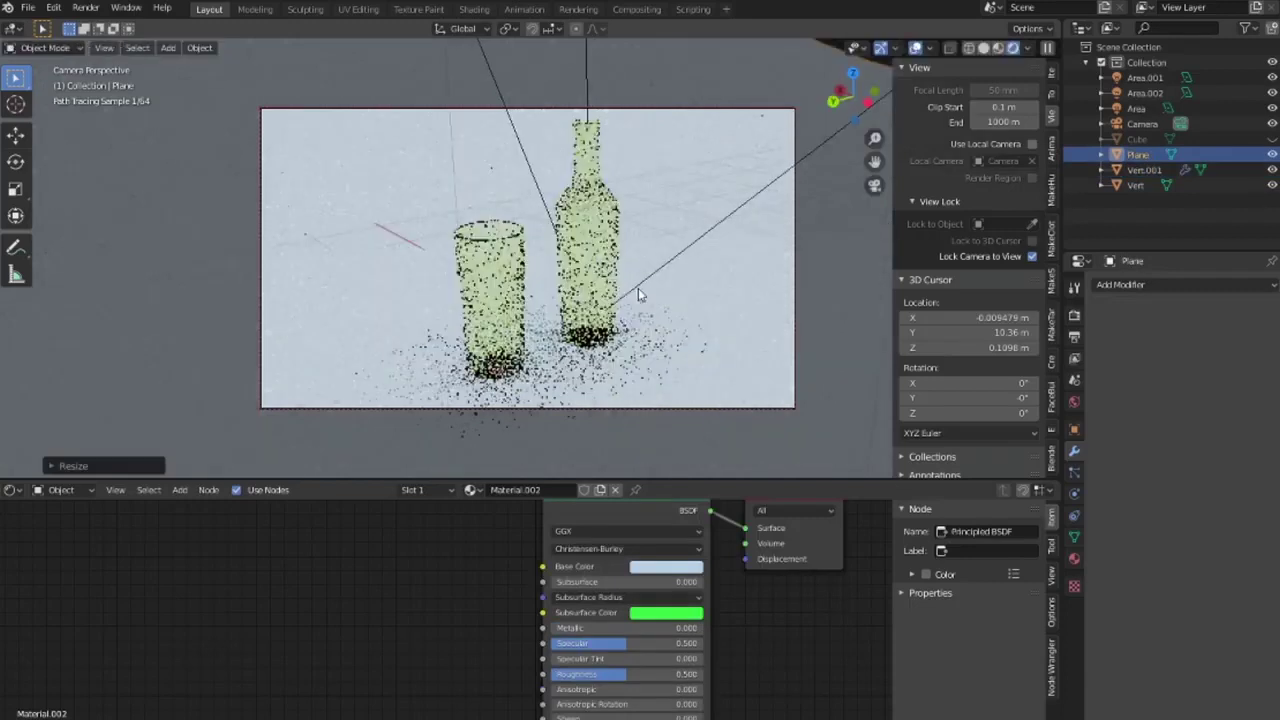
Return to the rendered preview, review the Render Properties, and browse the materials.
{"action": "left_click", "coordinate": [998, 48]}
{"action": "left_click", "coordinate": [1012, 48]}
{"action": "left_click", "coordinate": [1074, 289]}
{"action": "left_click", "coordinate": [1074, 314]}
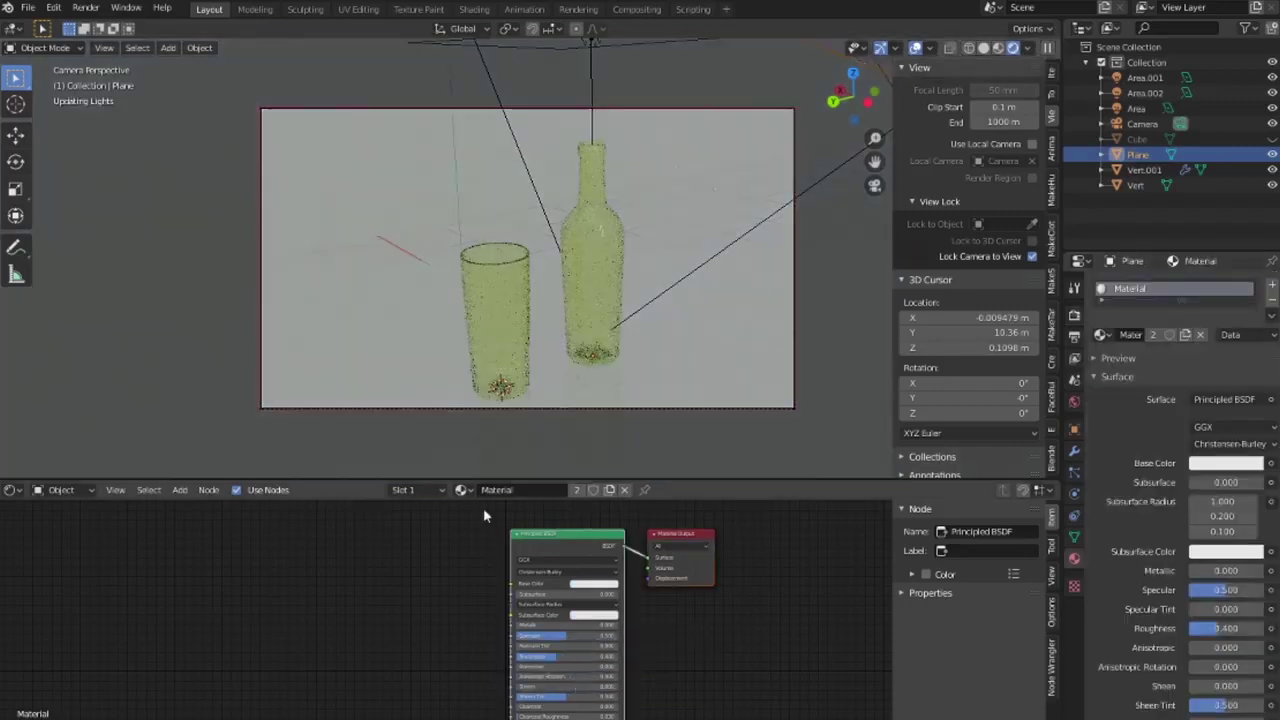
{"action": "left_click", "coordinate": [462, 489]}
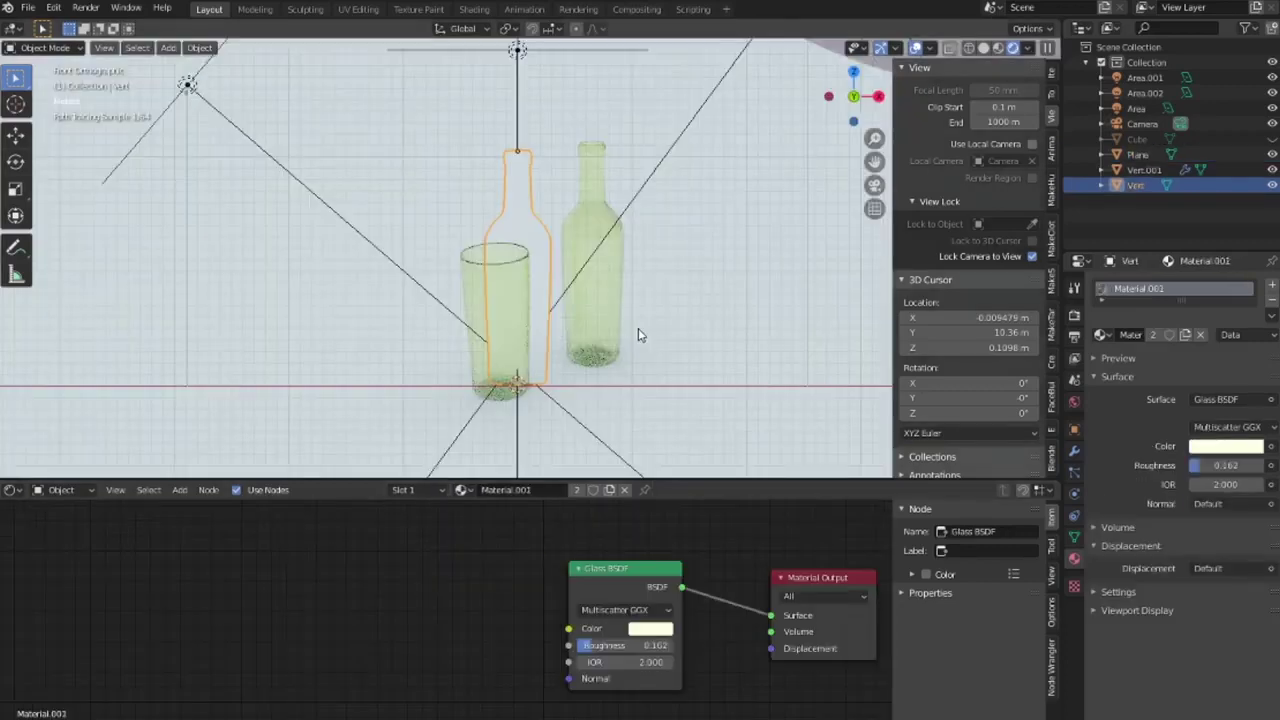
Duplicate the bottle and add a second cube, Cube.001, to cut the copy down to its neck.
{"action": "key", "text": "shift+d"}
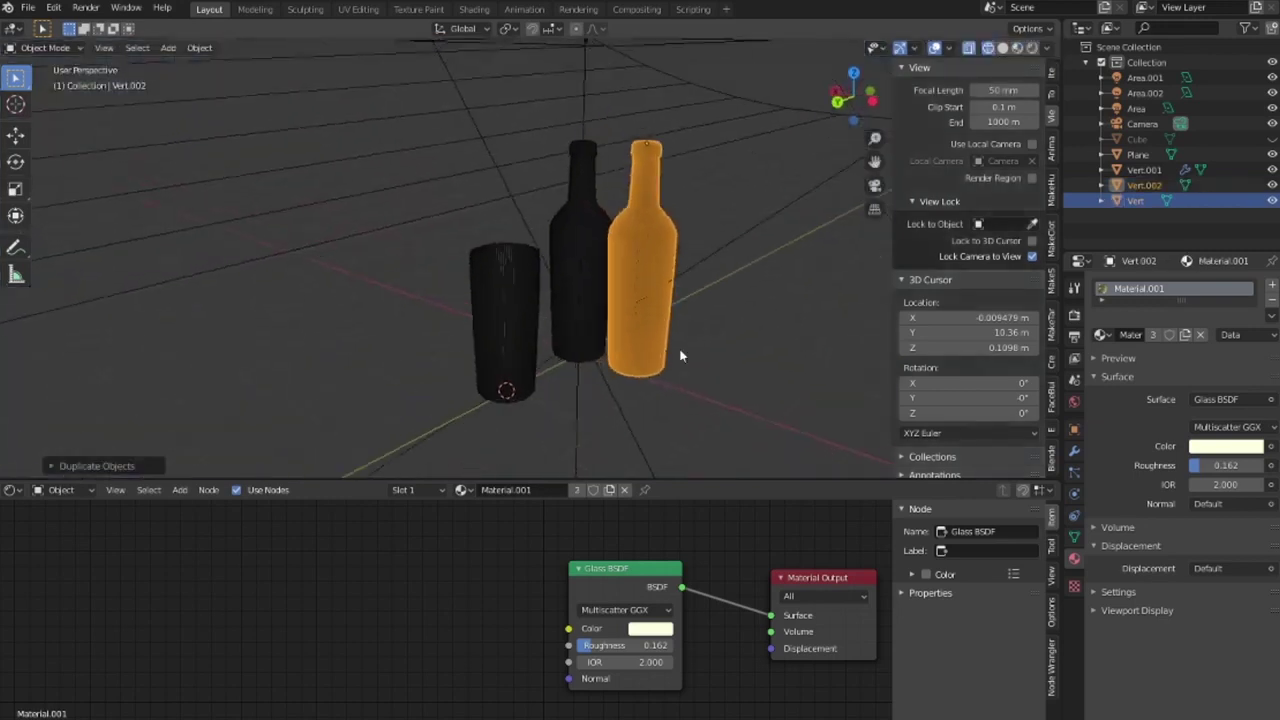
{"action": "key", "text": "g"}
{"action": "key", "text": "z"}
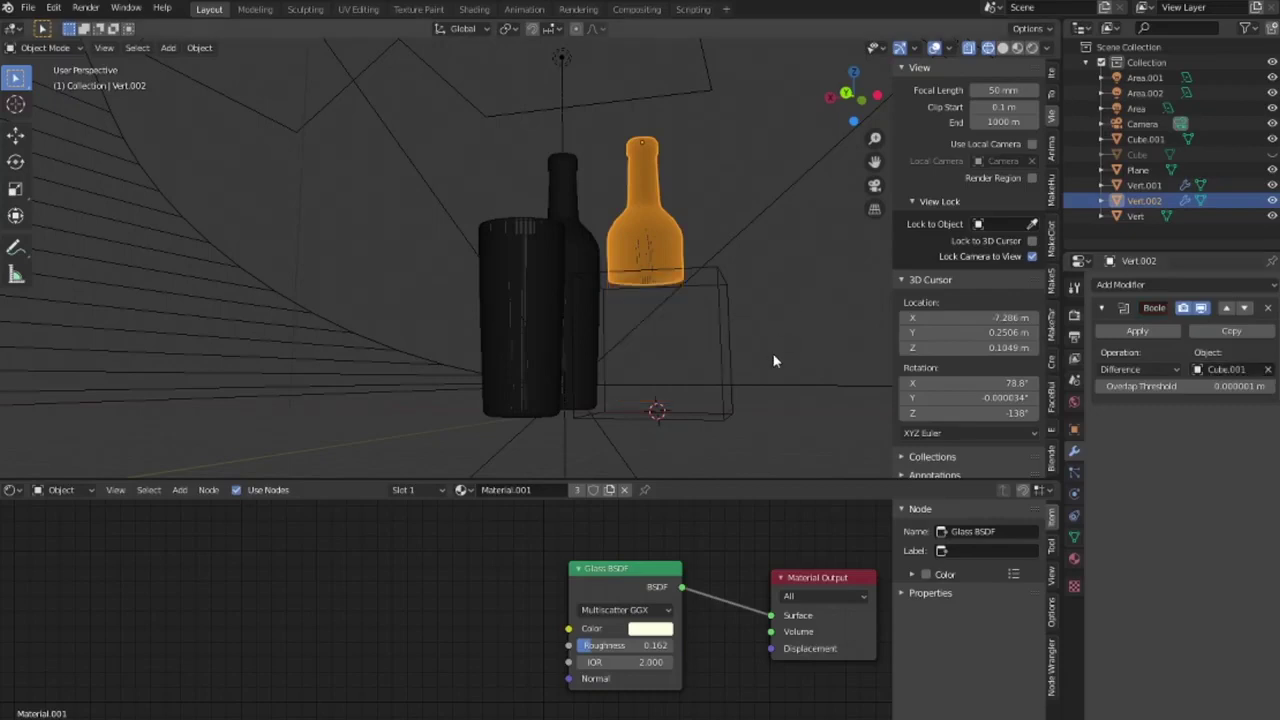
Hide the cutting cube, lower the neck piece, and apply its Boolean cut.
{"action": "key", "text": "g"}
{"action": "key", "text": "z"}
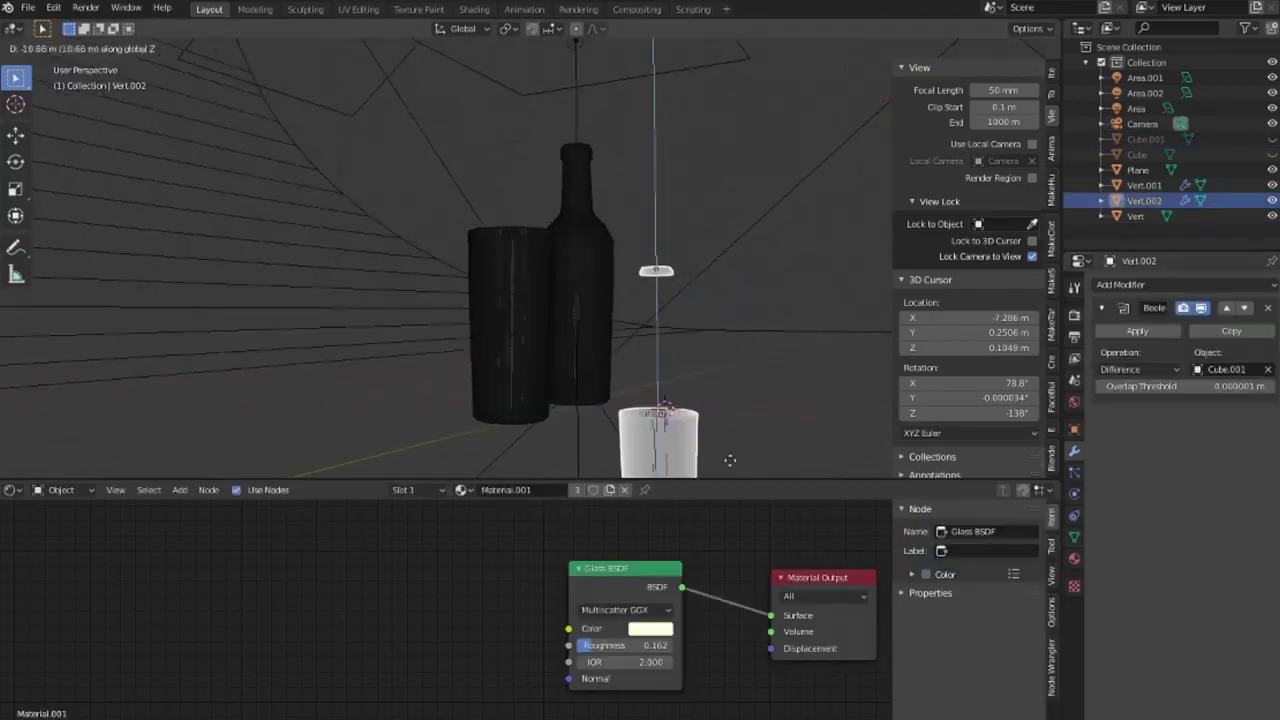
{"action": "left_click", "coordinate": [761, 370]}
{"action": "key", "text": "KP_0"}
{"action": "key", "text": "alt+a"}
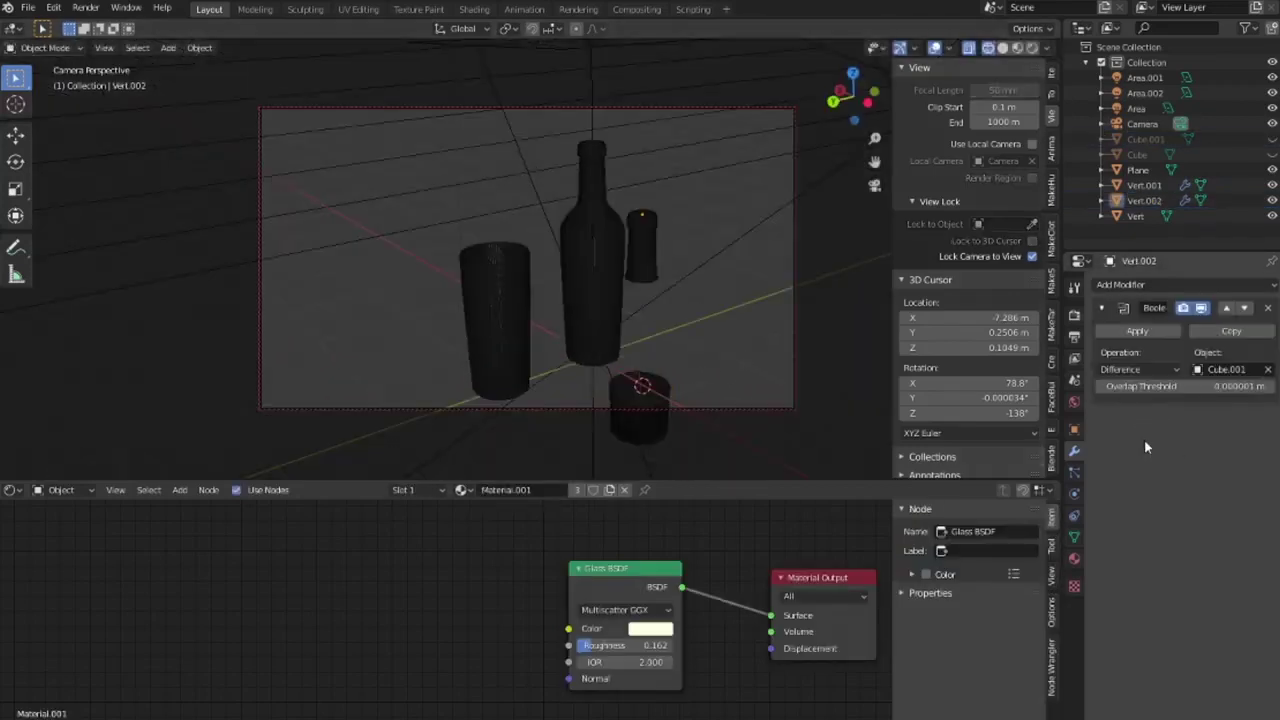
{"action": "left_click", "coordinate": [1137, 331]}
Turn the neck onto its side, drop it to the floor, and aim it toward the camera.
{"action": "key", "text": "r"}
{"action": "key", "text": "g"}
{"action": "key", "text": "z"}
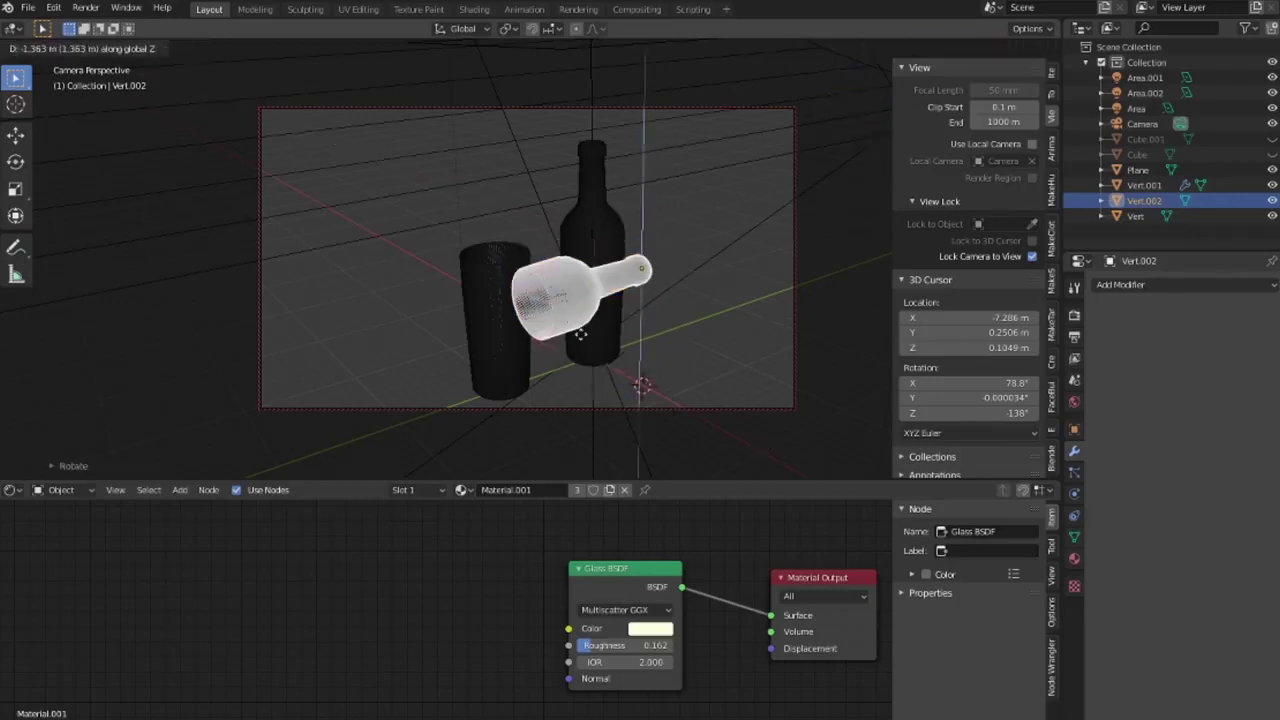
{"action": "left_click", "coordinate": [580, 333]}
{"action": "key", "text": "r"}
{"action": "key", "text": "z"}
{"action": "left_click", "coordinate": [776, 372]}
Nudge the lying neck slightly right and rotate it to point right.
{"action": "key", "text": "g"}
{"action": "left_click", "coordinate": [660, 350]}
{"action": "left_click", "coordinate": [593, 318]}
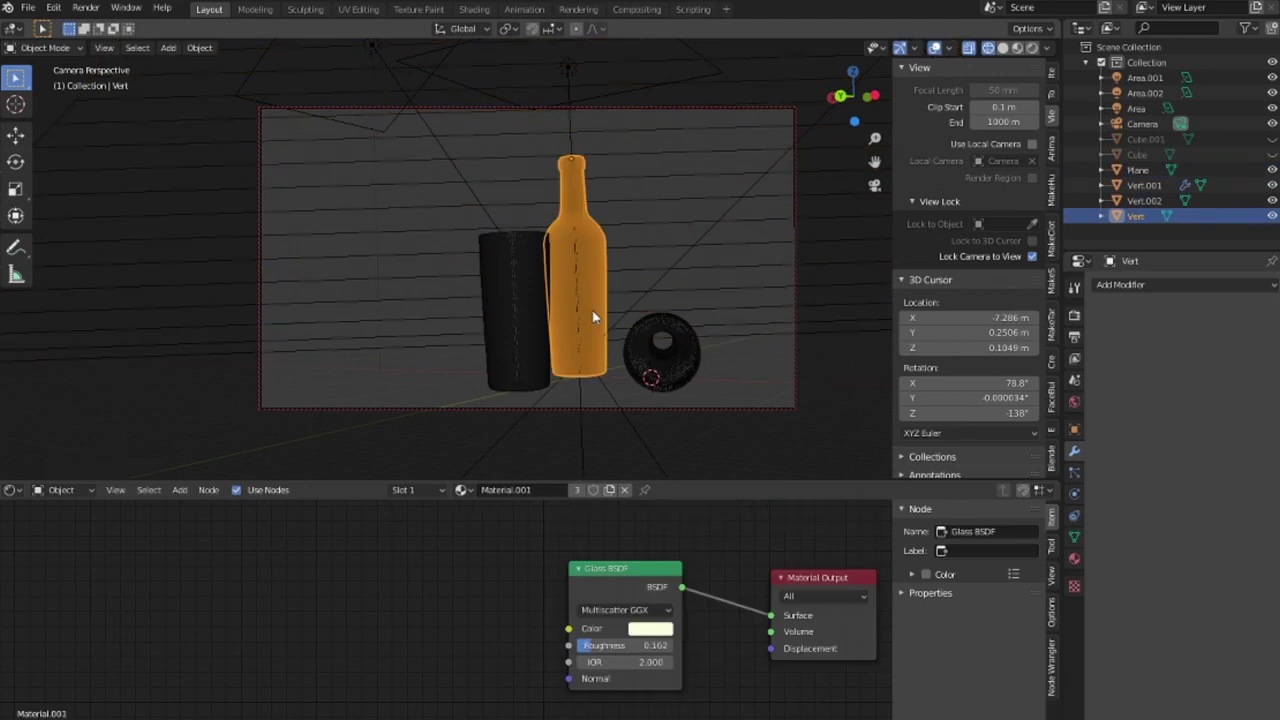
{"action": "left_click", "coordinate": [660, 348]}
{"action": "key", "text": "r"}
{"action": "left_click", "coordinate": [651, 372]}
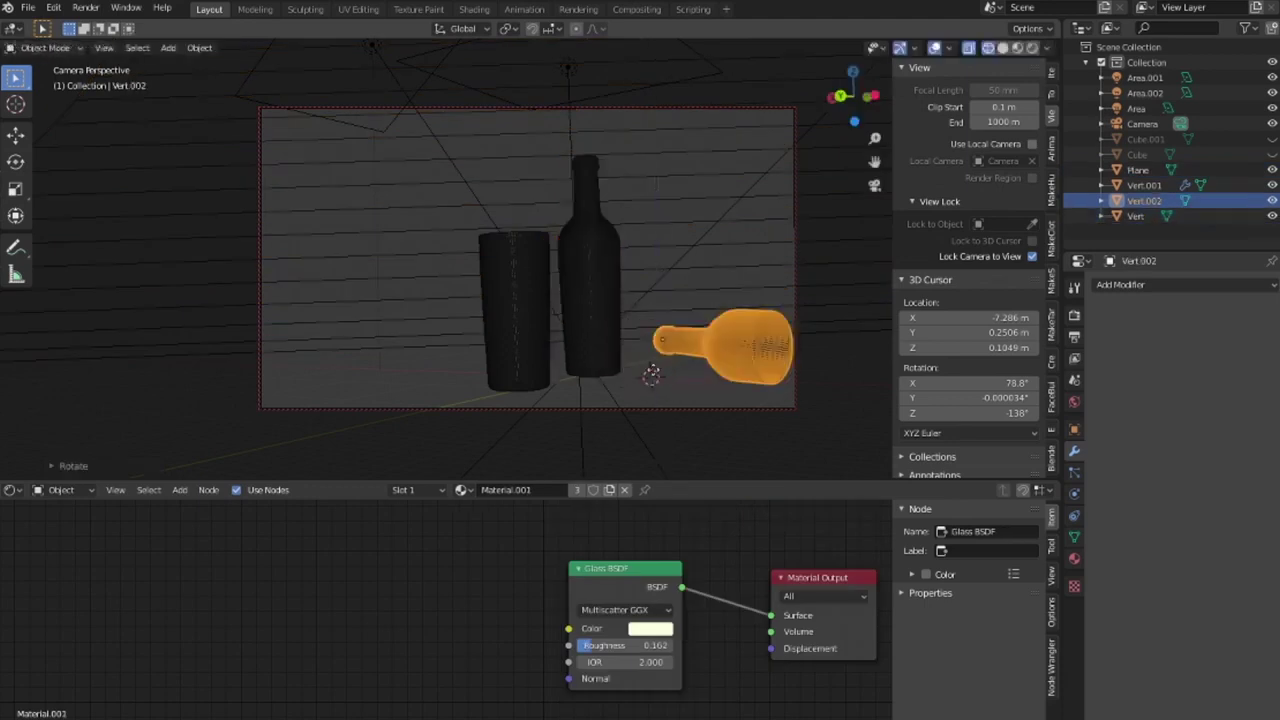
Position the neck from top view in front of the bottle and glass, then preview it rendered.
{"action": "key", "text": "KP_1"}
{"action": "key", "text": "KP_0"}
{"action": "key", "text": "KP_7"}
{"action": "key", "text": "g"}
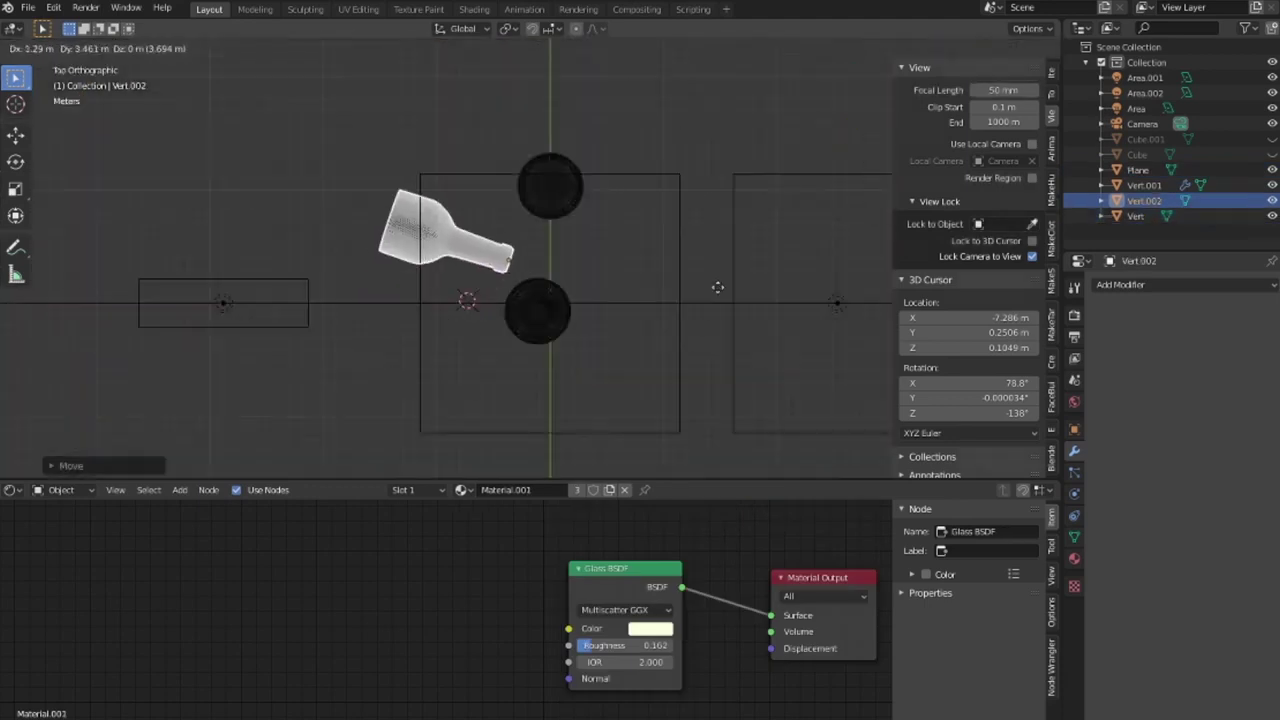
{"action": "left_click", "coordinate": [717, 287]}
{"action": "key", "text": "KP_0"}
{"action": "left_click", "coordinate": [1013, 48]}
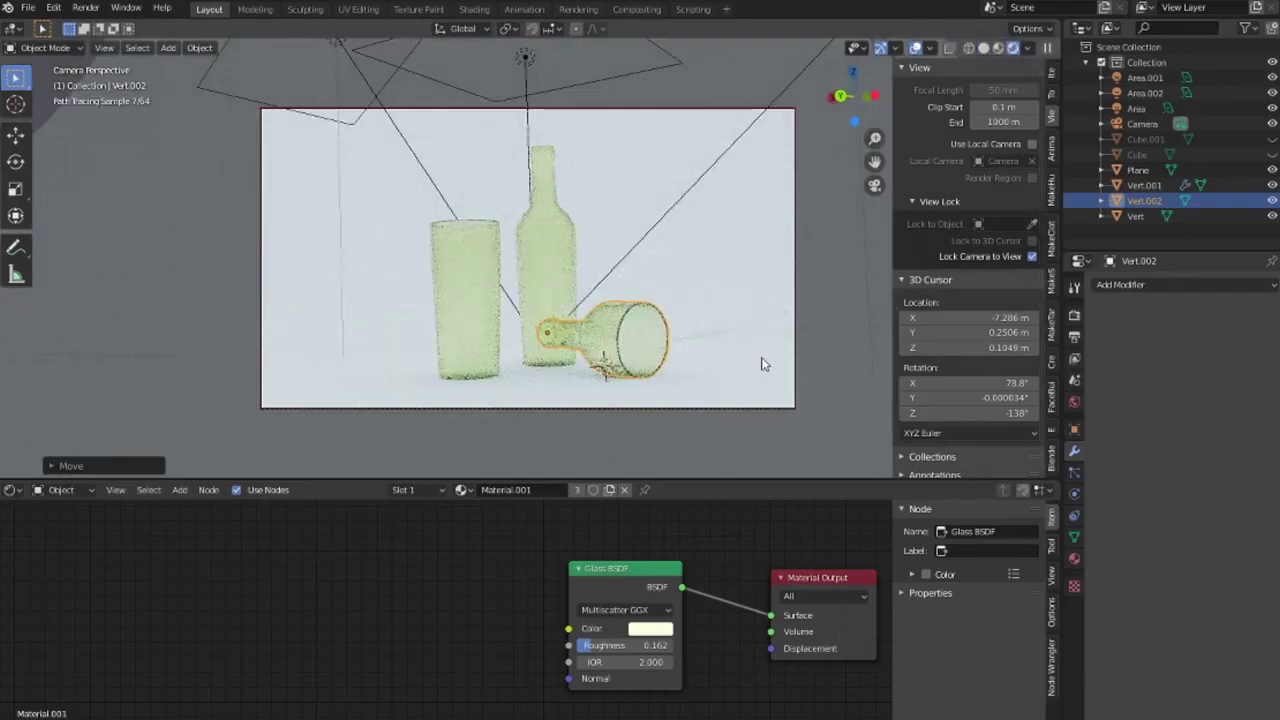
Raise the Area.001 light's power to 789.2 W in solid shading.
{"action": "key", "text": "z"}
{"action": "left_click", "coordinate": [1144, 77]}
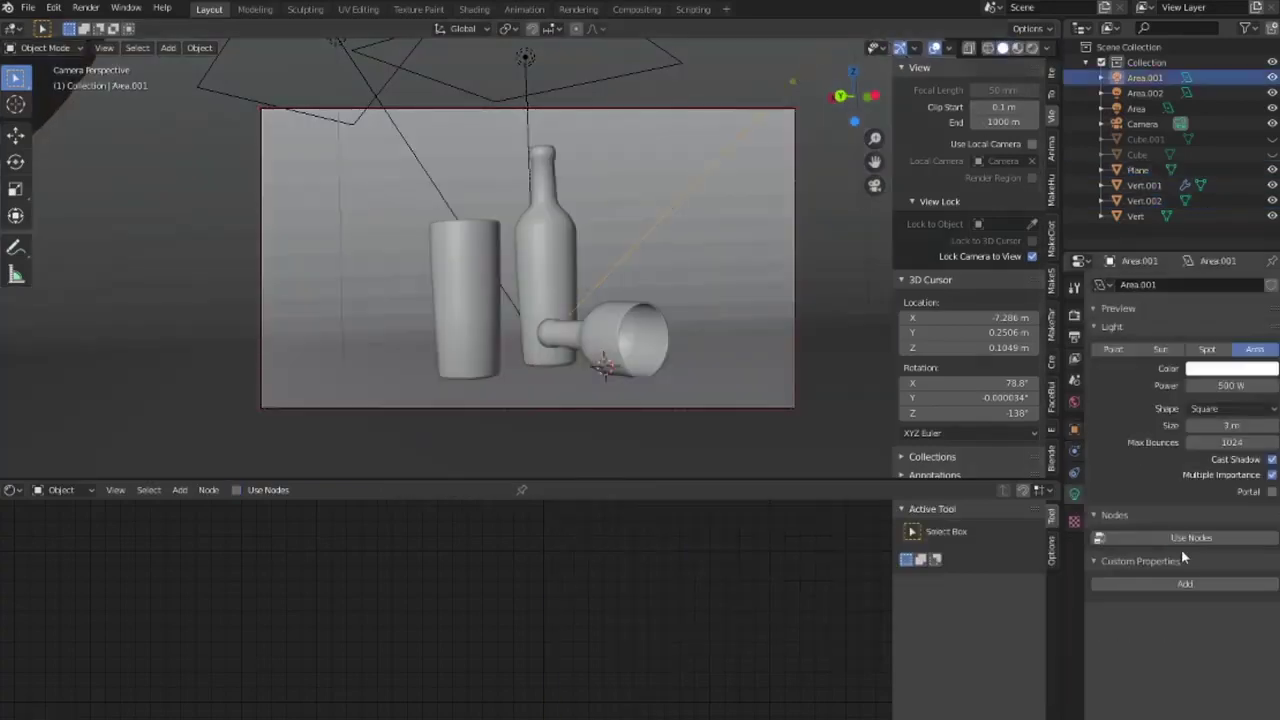
{"action": "middle_click_drag", "start_coordinate": [740, 340], "coordinate": [720, 317]}
{"action": "scroll", "coordinate": [677, 283], "scroll_direction": "down", "scroll_amount": 3}
{"action": "scroll", "coordinate": [677, 283], "scroll_direction": "up", "scroll_amount": 2}
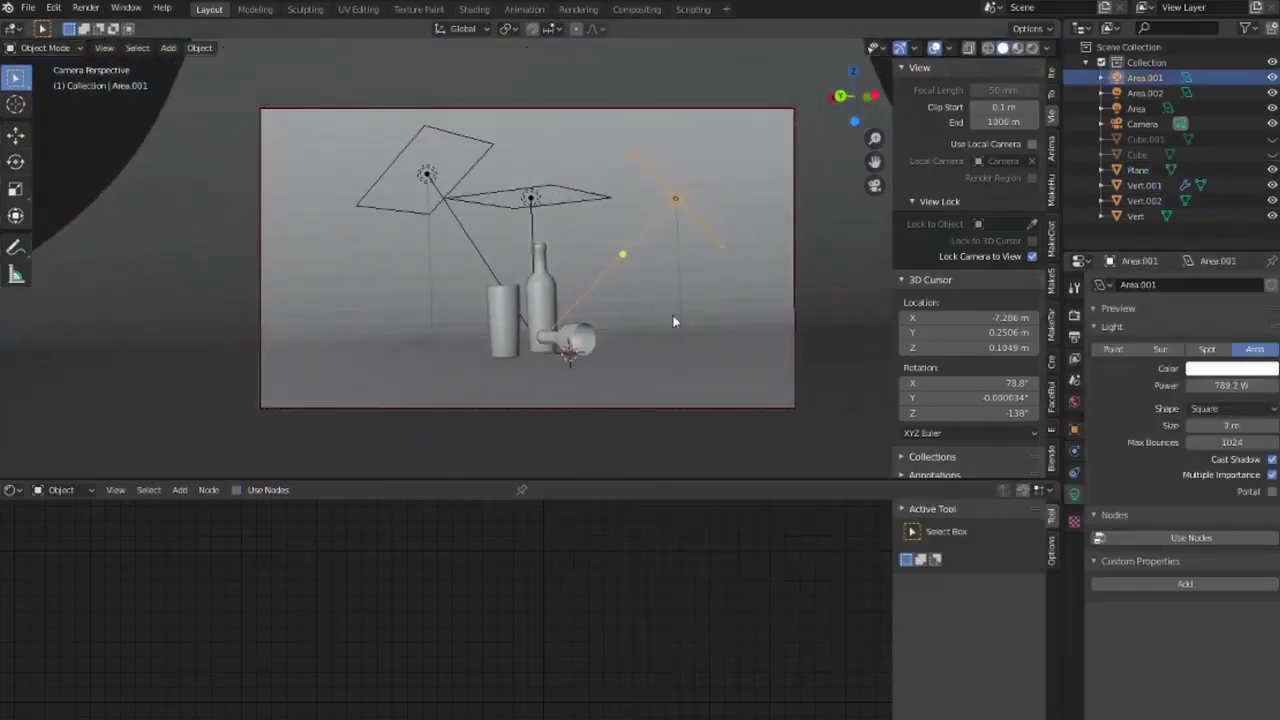
{"action": "scroll", "coordinate": [680, 300], "scroll_direction": "up", "scroll_amount": 2}
Add a fourth area light, Area.003, angled over the objects, and set the glass Boolean to Union.
{"action": "key", "text": "KP_7"}
{"action": "key", "text": "KP_0"}
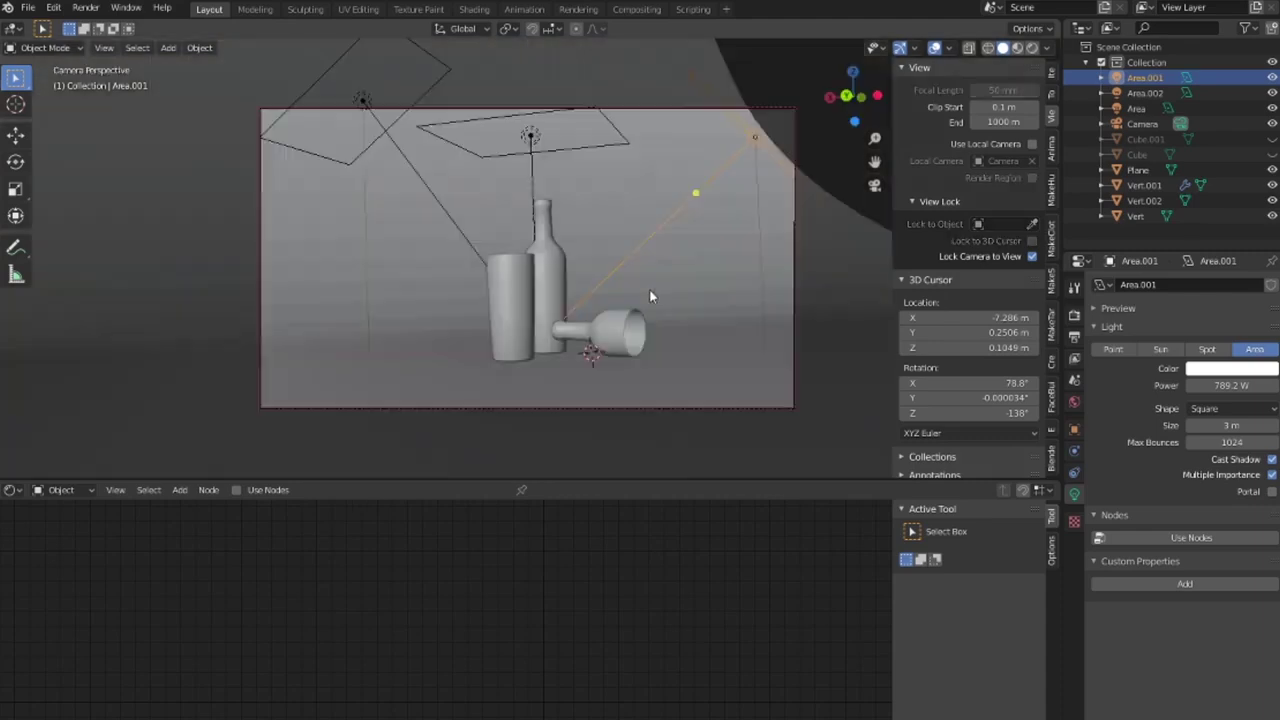
{"action": "key", "text": "KP_7"}
{"action": "middle_click_drag", "start_coordinate": [405, 320], "coordinate": [560, 200]}
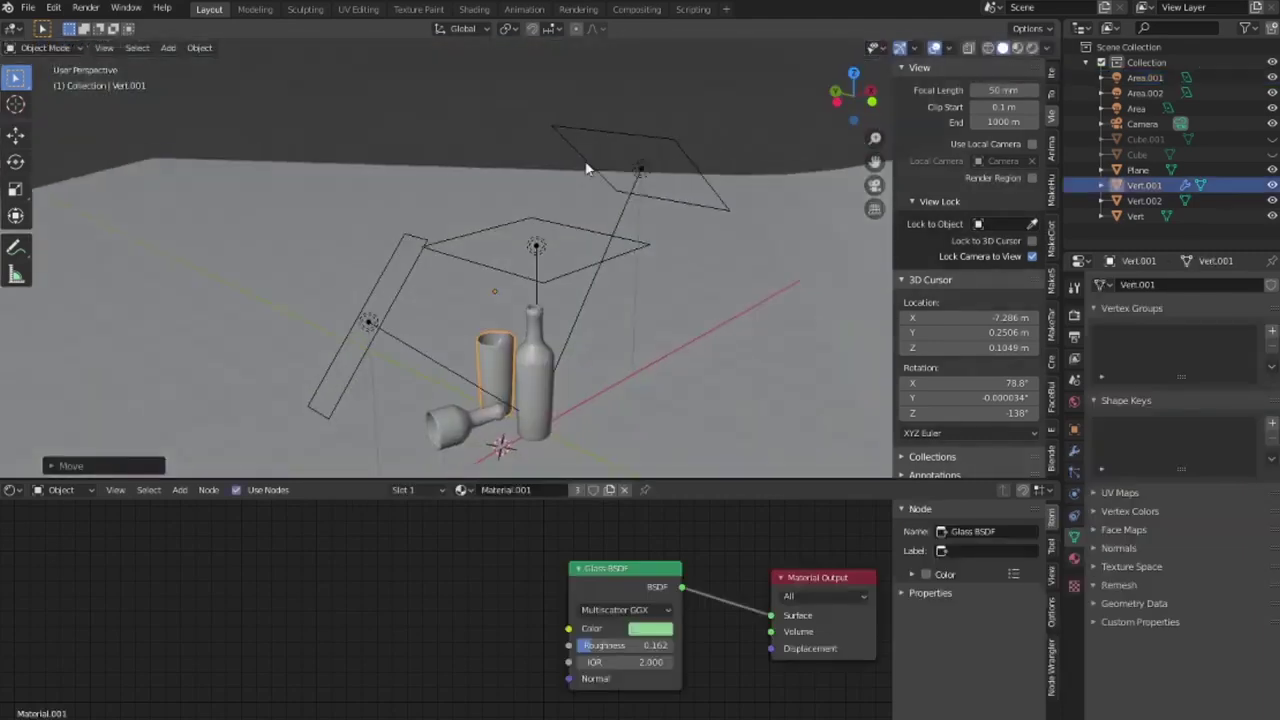
{"action": "key", "text": "KP_7"}
{"action": "left_click", "coordinate": [640, 281]}
{"action": "key", "text": "r"}
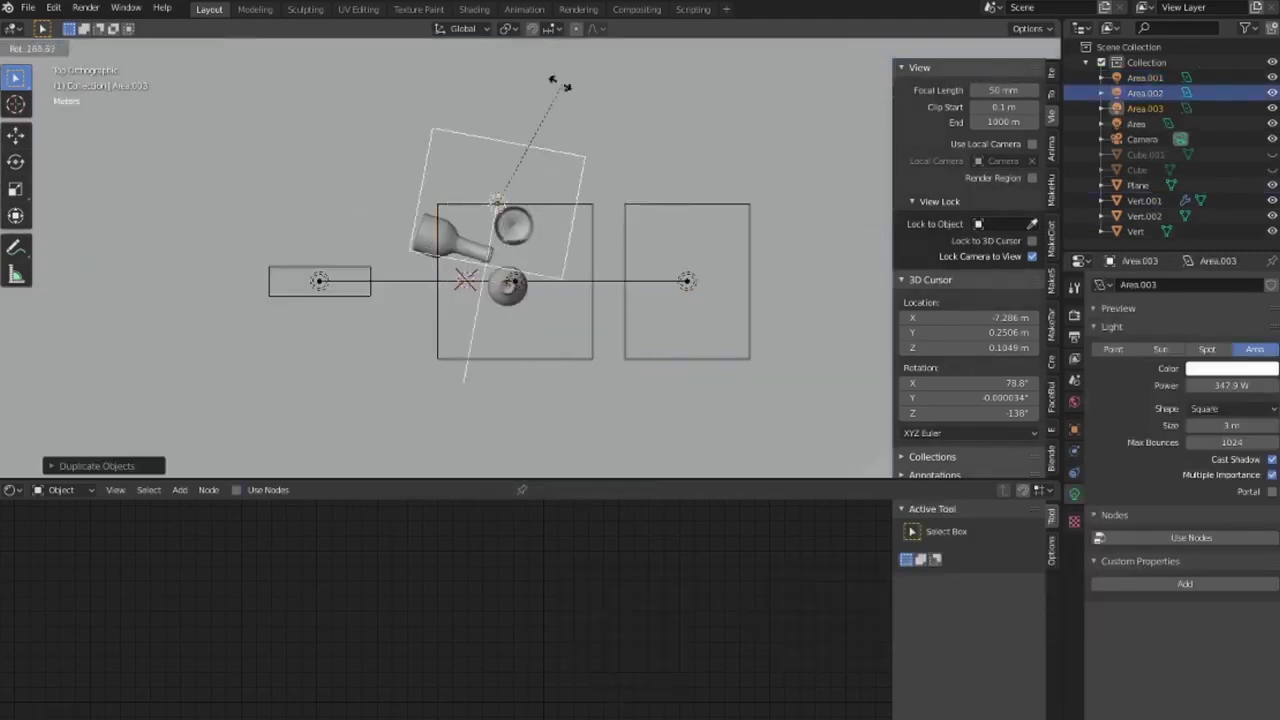
{"action": "left_click", "coordinate": [376, 338]}
{"action": "key", "text": "KP_0"}
{"action": "key", "text": "g"}
{"action": "left_click", "coordinate": [808, 305]}
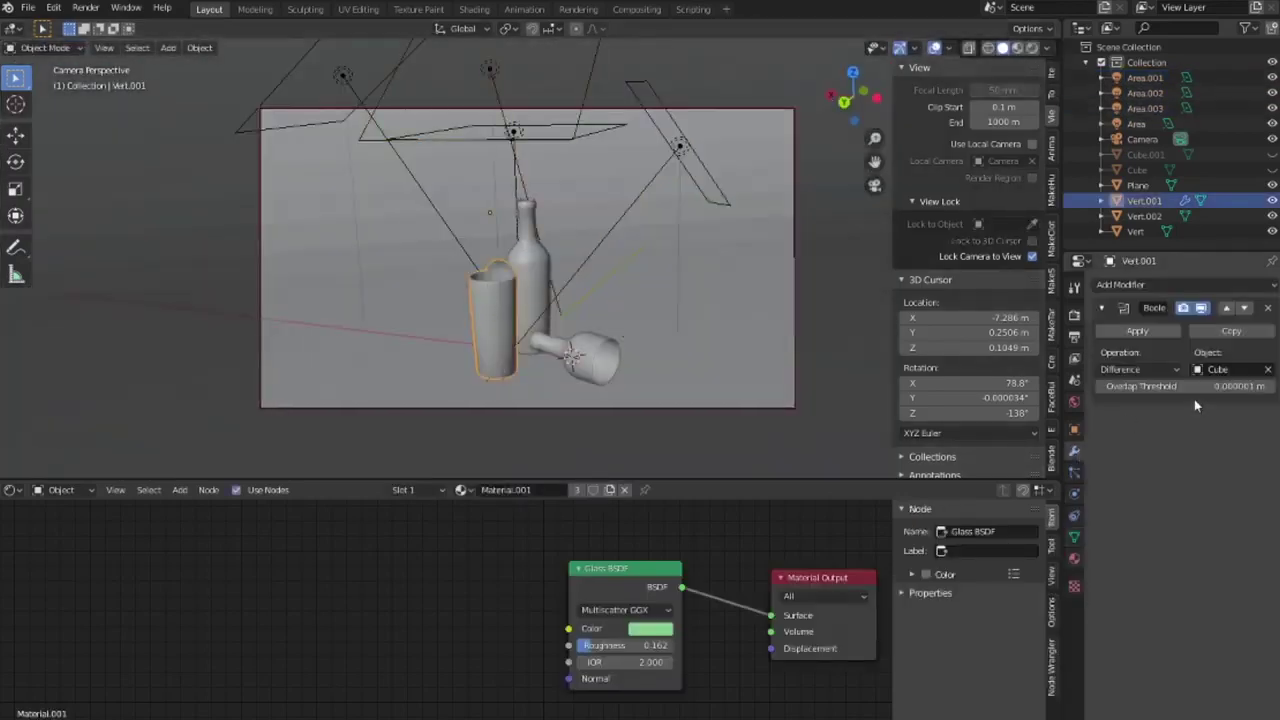
{"action": "left_click", "coordinate": [1138, 369]}
{"action": "left_click", "coordinate": [1138, 404]}
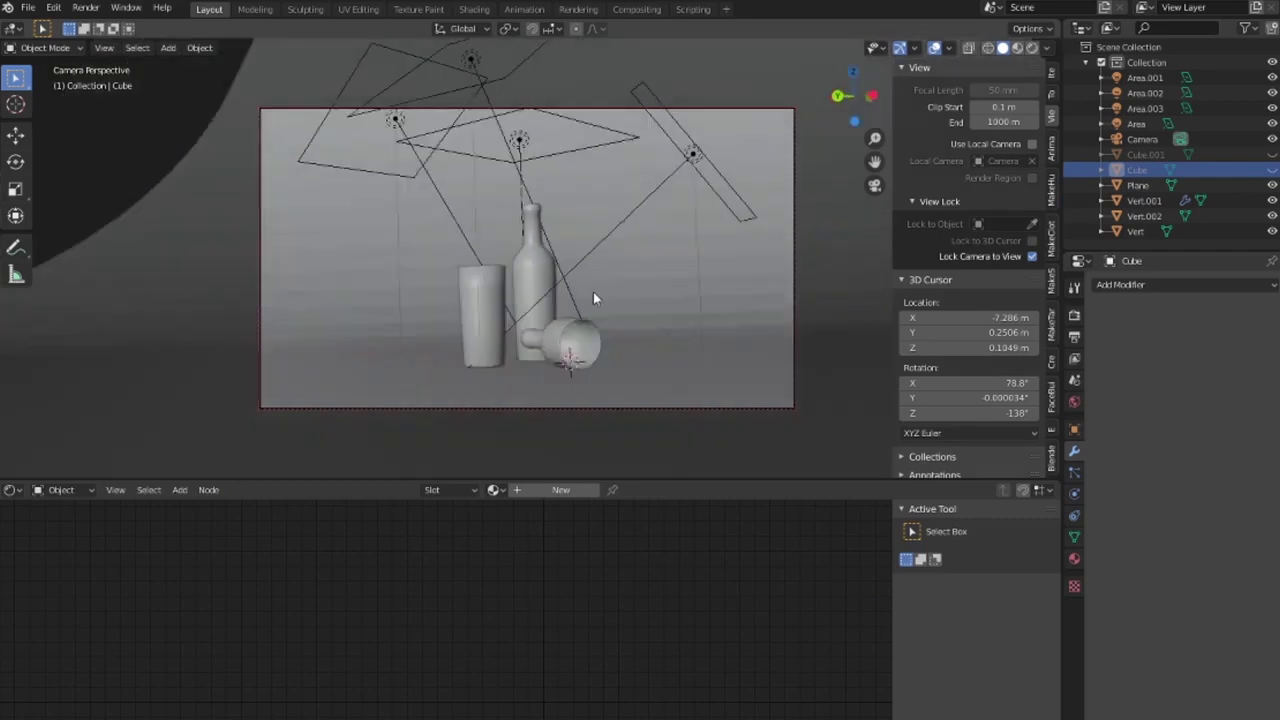
Orbit the camera to frame the green bottle, glass and broken neck, then show the rendered preview.
{"action": "middle_click_drag", "start_coordinate": [593, 298], "coordinate": [772, 318]}
{"action": "key", "text": "shift+z"}
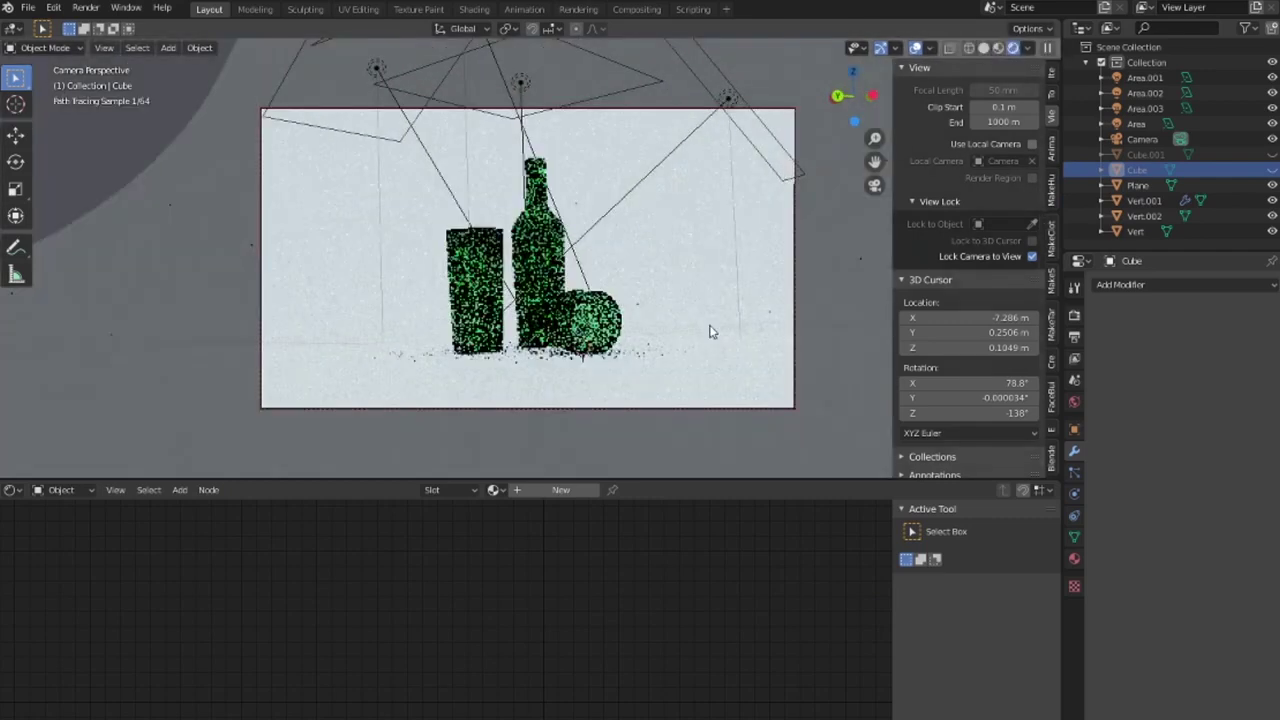